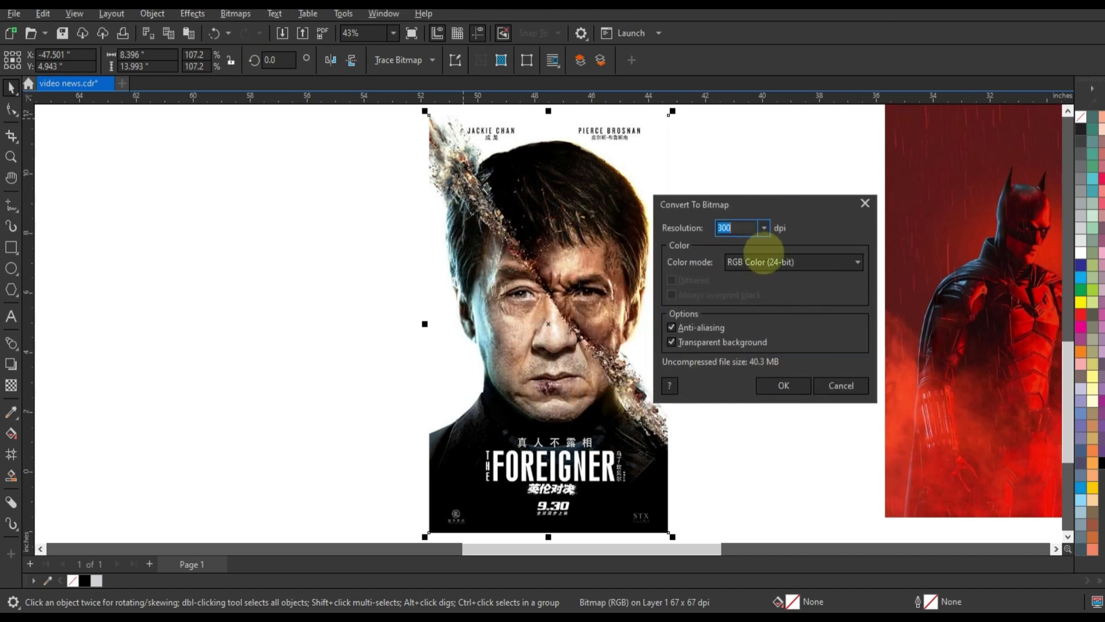
Convert the Foreigner poster to a 300 dpi bitmap in Grayscale (8-bit) color mode
click(765, 261)
click(753, 298)
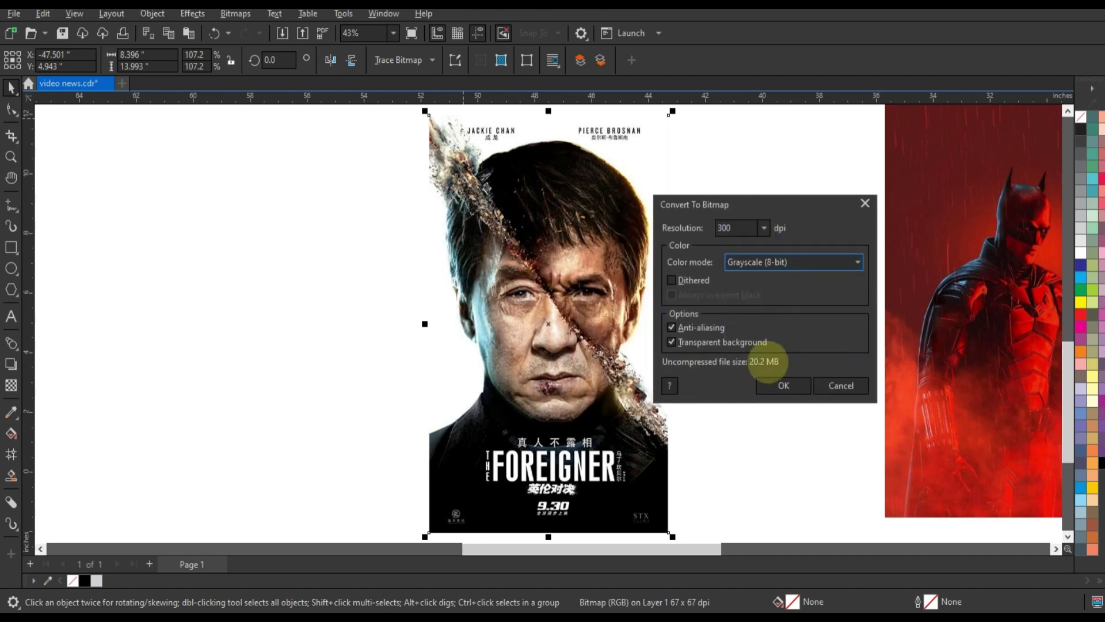
click(783, 385)
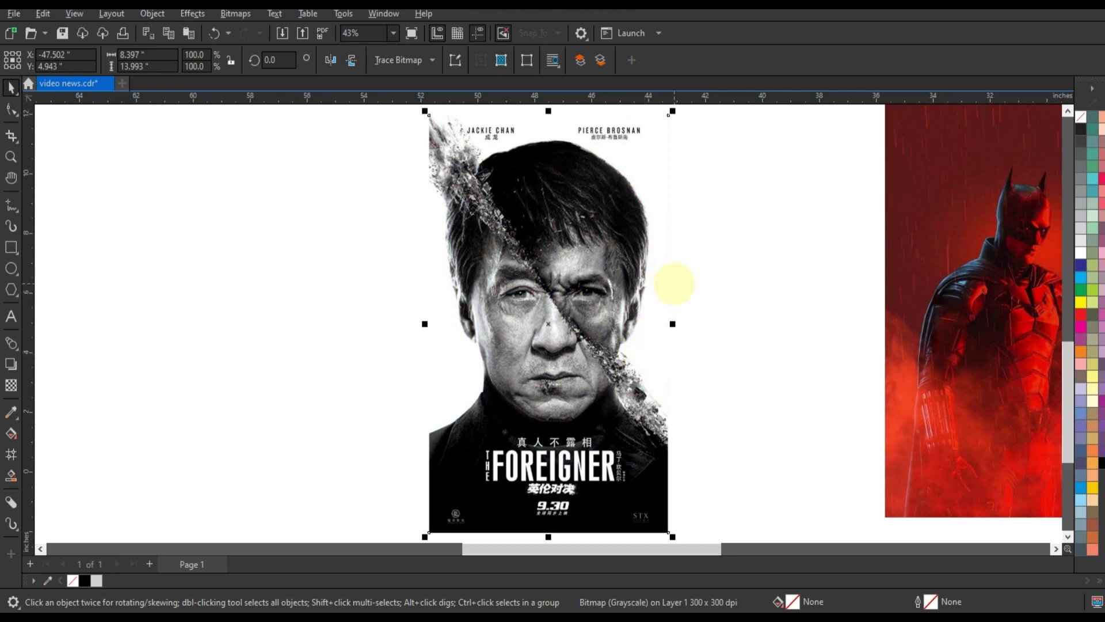
Convert the grayscale Foreigner poster to an RGB Color (24-bit) bitmap at 300 dpi
click(193, 14)
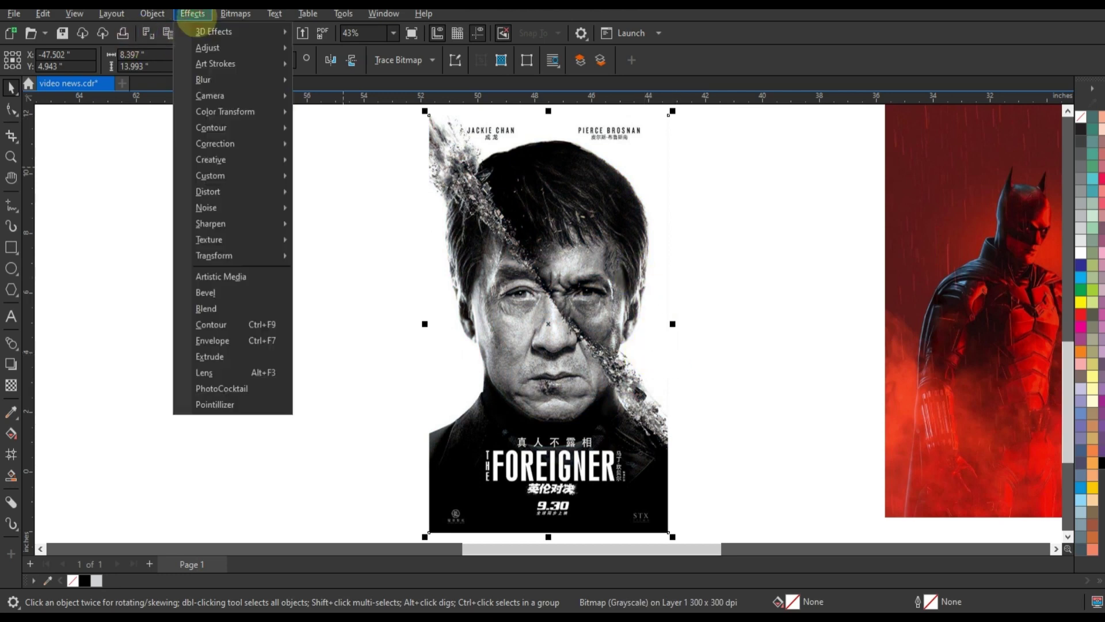
mouse_move(236, 14)
click(247, 32)
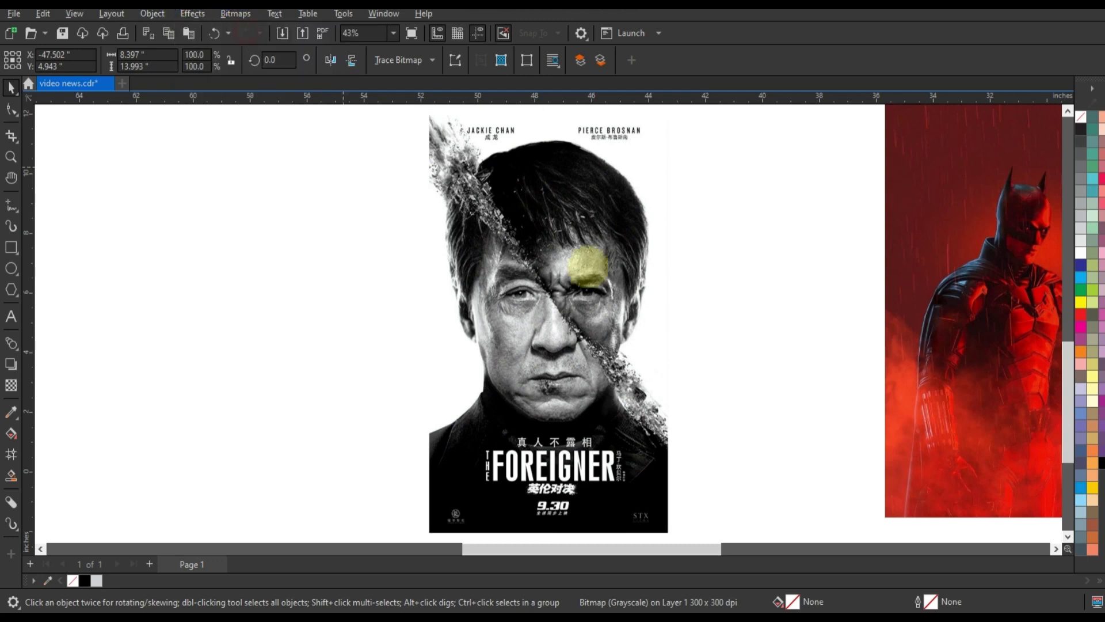
click(554, 265)
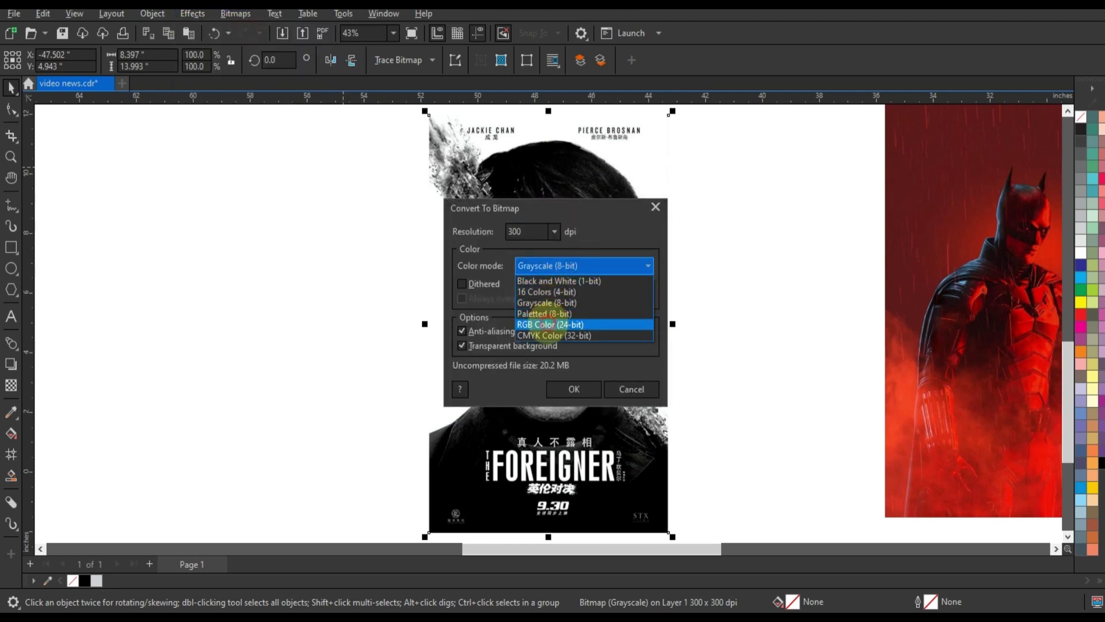
click(550, 324)
click(572, 388)
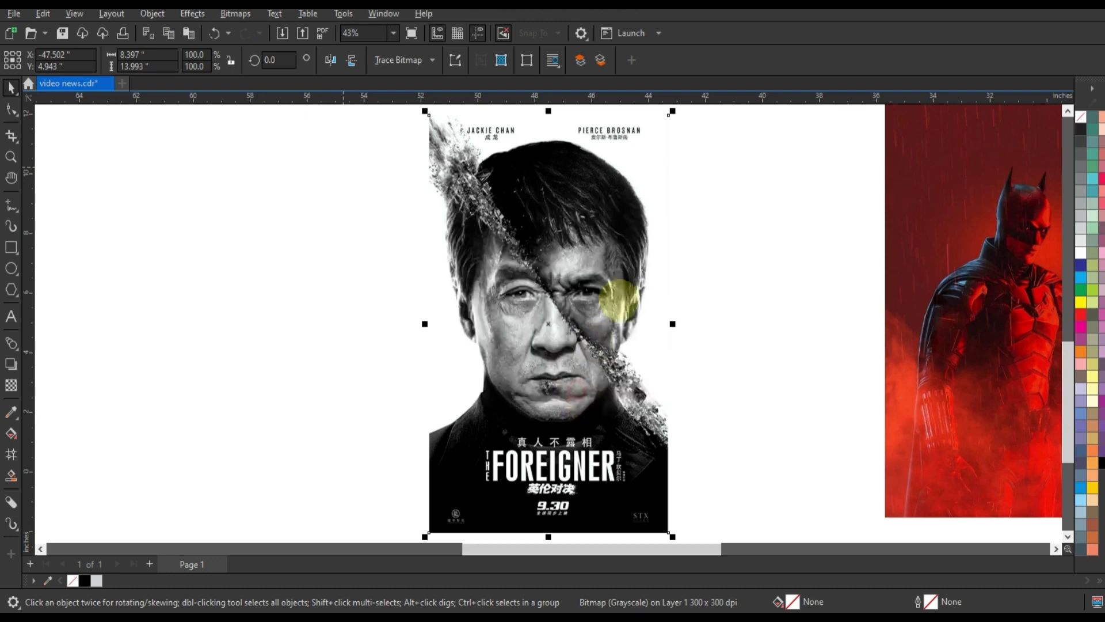
Move the black-and-white Foreigner poster close beside the red Batman poster
scroll(453, 354, down, 2)
drag(533, 373, 664, 366)
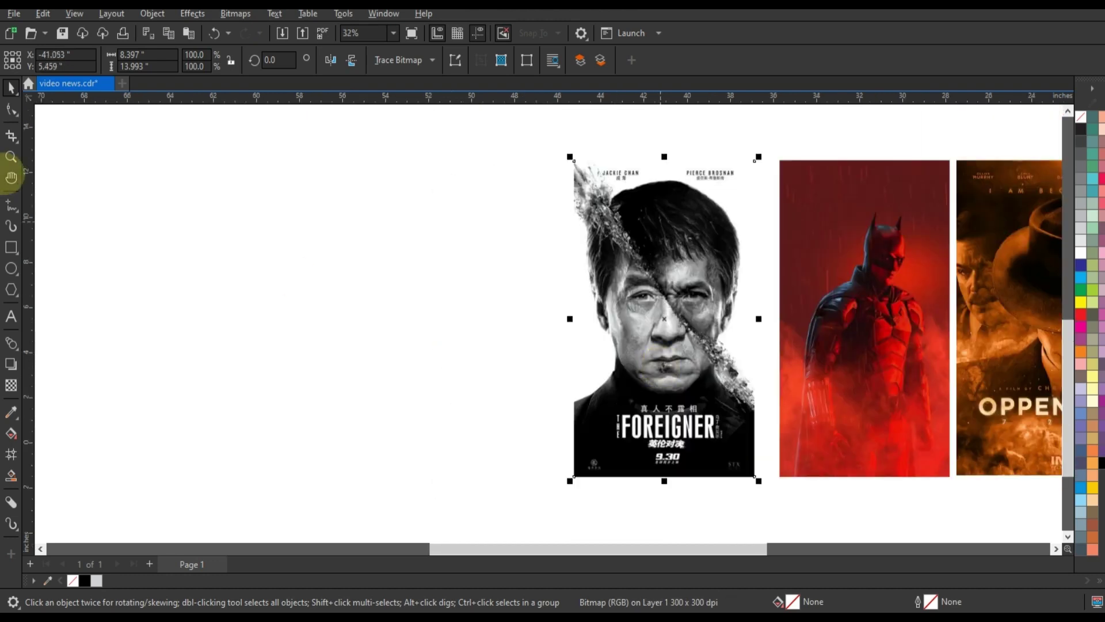
click(11, 156)
drag(542, 128, 952, 478)
click(10, 87)
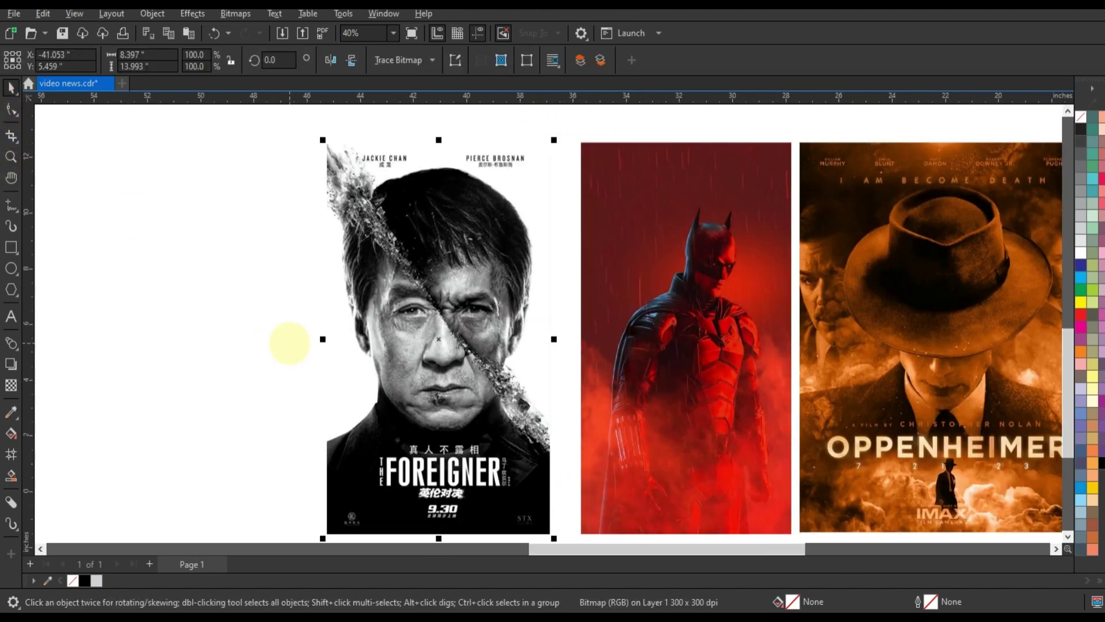
Place a copy of the Foreigner poster in the empty area to the left of the poster row
scroll(290, 343, down, 4)
drag(339, 386, 75, 380)
scroll(276, 178, down, 2)
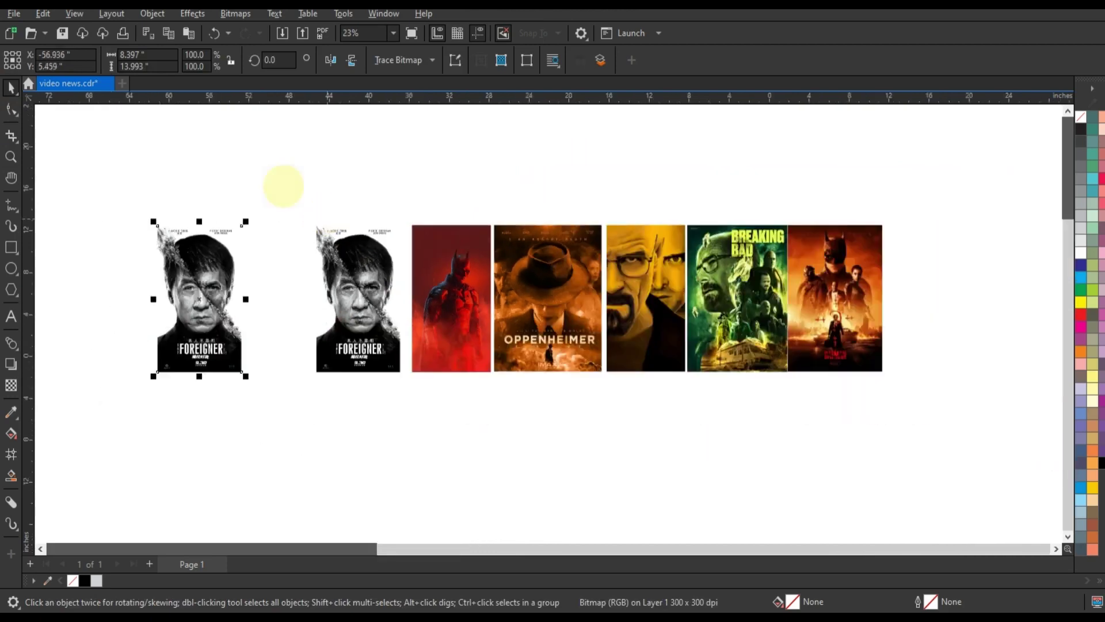
Move the original Foreigner and red Batman posters together below the row, and place the Oppenheimer poster beside the Foreigner copy
drag(284, 186, 505, 401)
drag(459, 260, 448, 450)
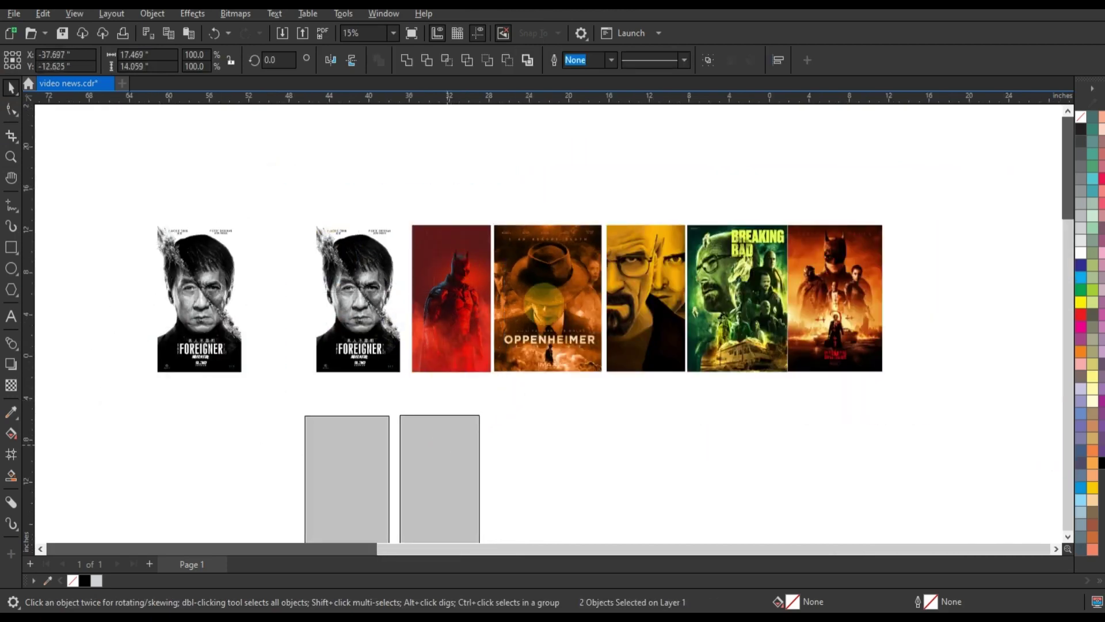
drag(526, 305, 298, 301)
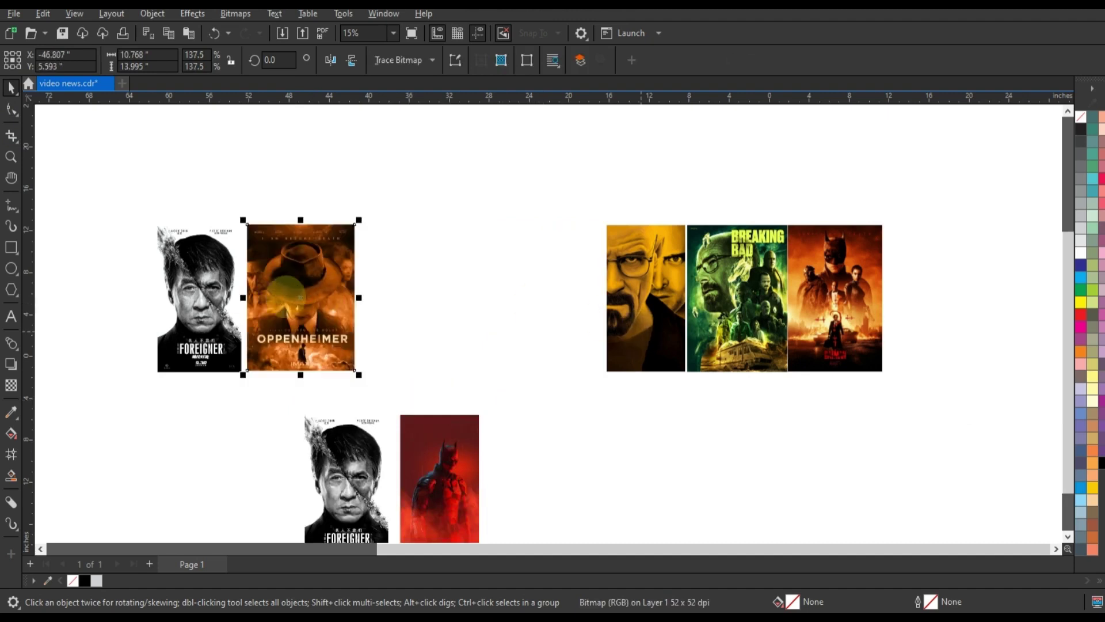
drag(596, 322, 603, 321)
key(ctrl+z)
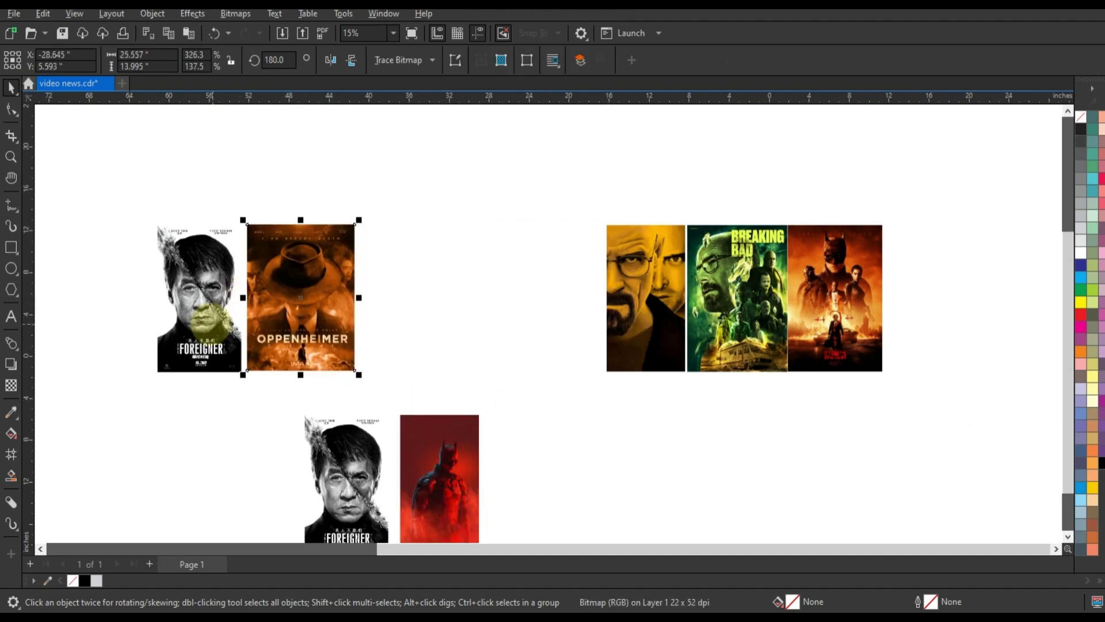
key(Delete)
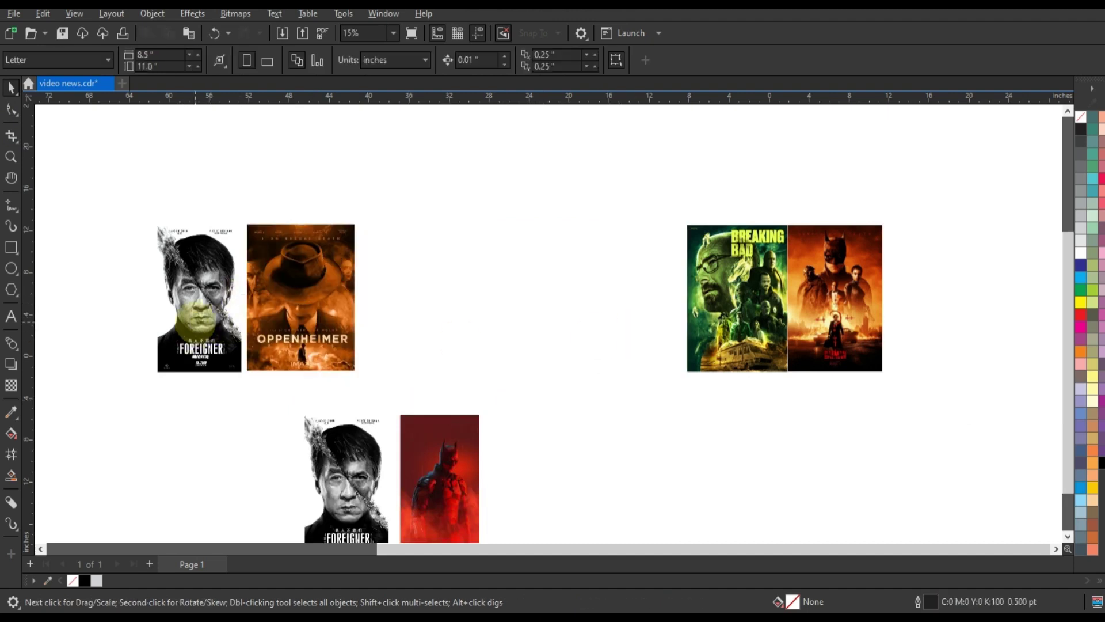
drag(197, 321, 632, 336)
key(Escape)
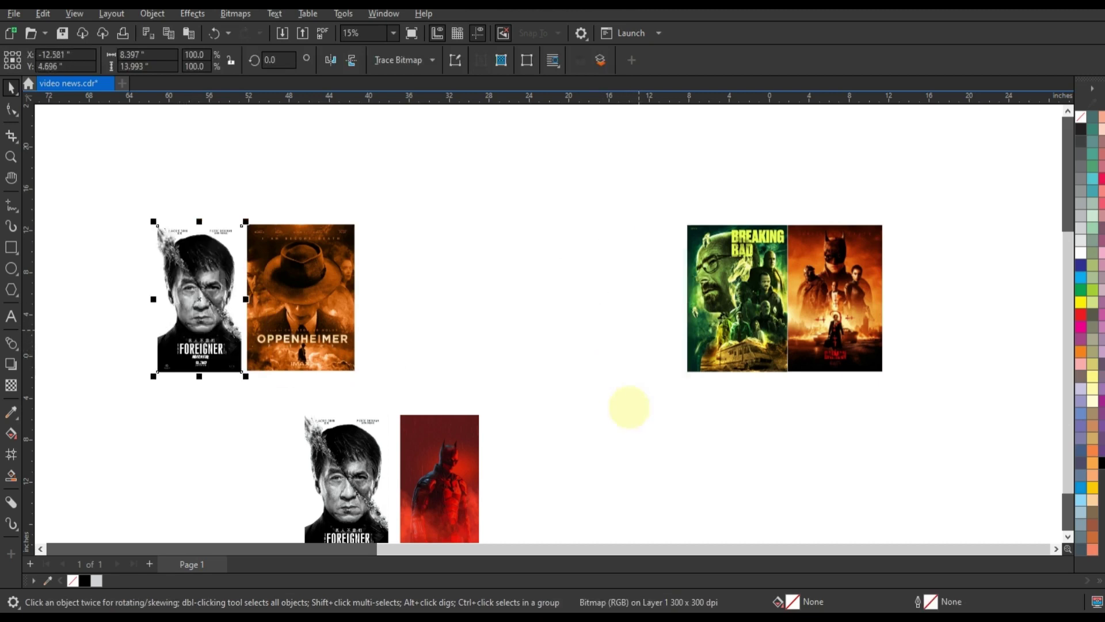
key(ctrl+z)
click(629, 410)
Duplicate the Foreigner poster beside the yellow Breaking Bad poster and move that pair above the Oppenheimer pair
drag(202, 278, 548, 278)
right_click(547, 278)
shift+click(648, 329)
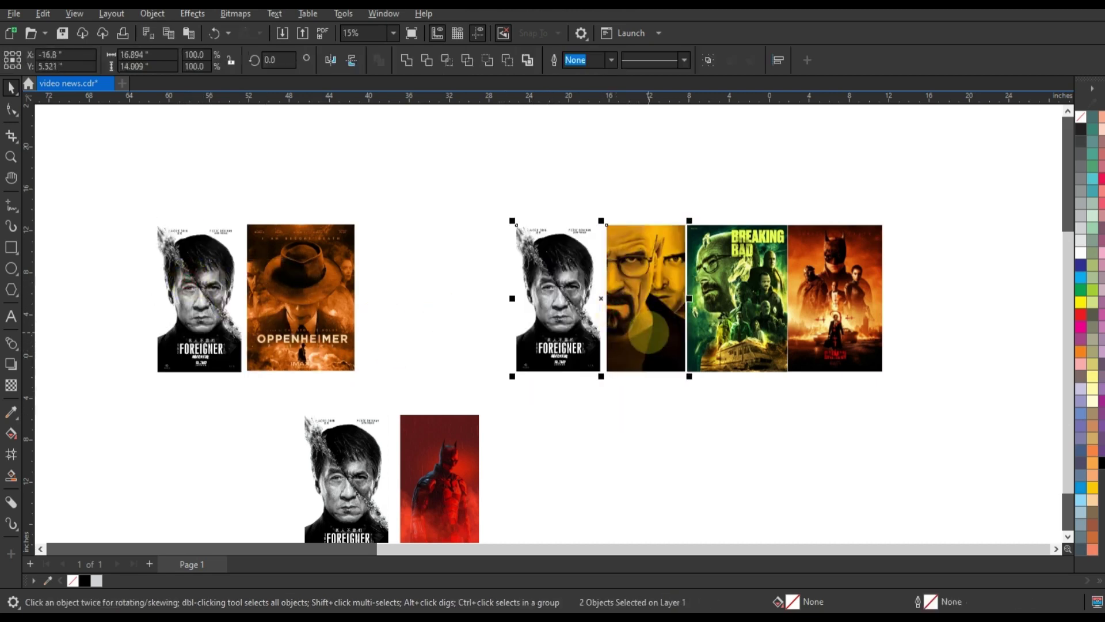
scroll(649, 329, down, 1)
drag(648, 329, 381, 210)
Move the Foreigner and red Batman pair underneath the Oppenheimer pair
drag(547, 382, 362, 518)
drag(421, 473, 520, 445)
Pair copies of the Foreigner poster with the green Breaking Bad and orange Batman posters, and stack both pairs in a second column
drag(282, 320, 629, 323)
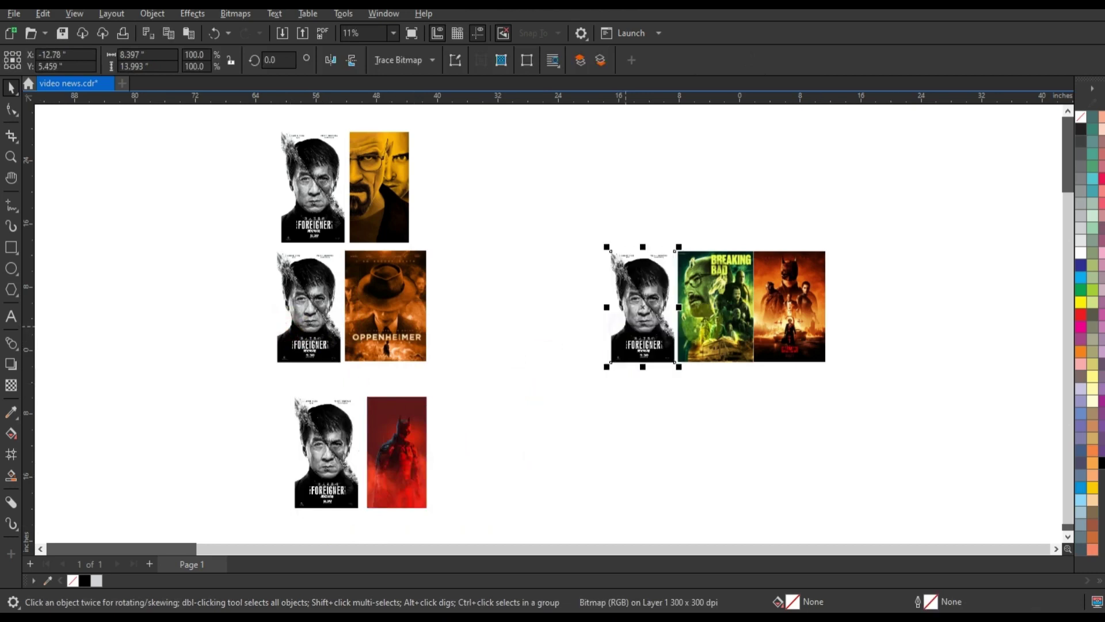
drag(705, 319, 587, 199)
click(649, 303)
drag(649, 302, 592, 328)
shift+click(775, 311)
Shift the Foreigner and red Batman pair up, closer beneath the Oppenheimer pair
drag(446, 382, 260, 527)
drag(397, 449, 393, 433)
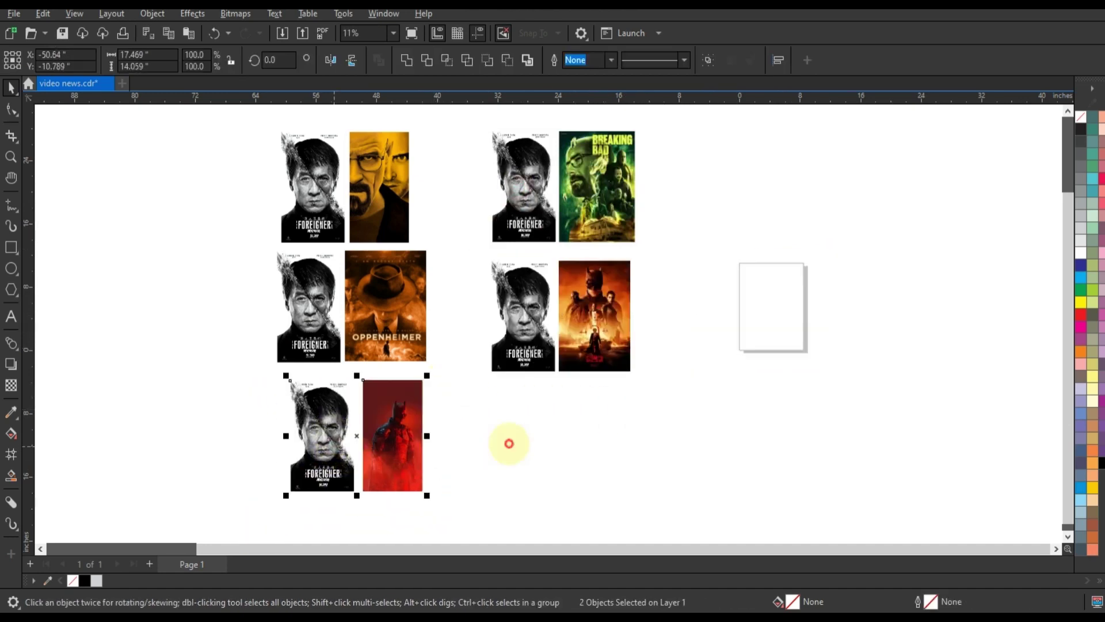
click(269, 120)
drag(268, 120, 674, 506)
key(shift+F2)
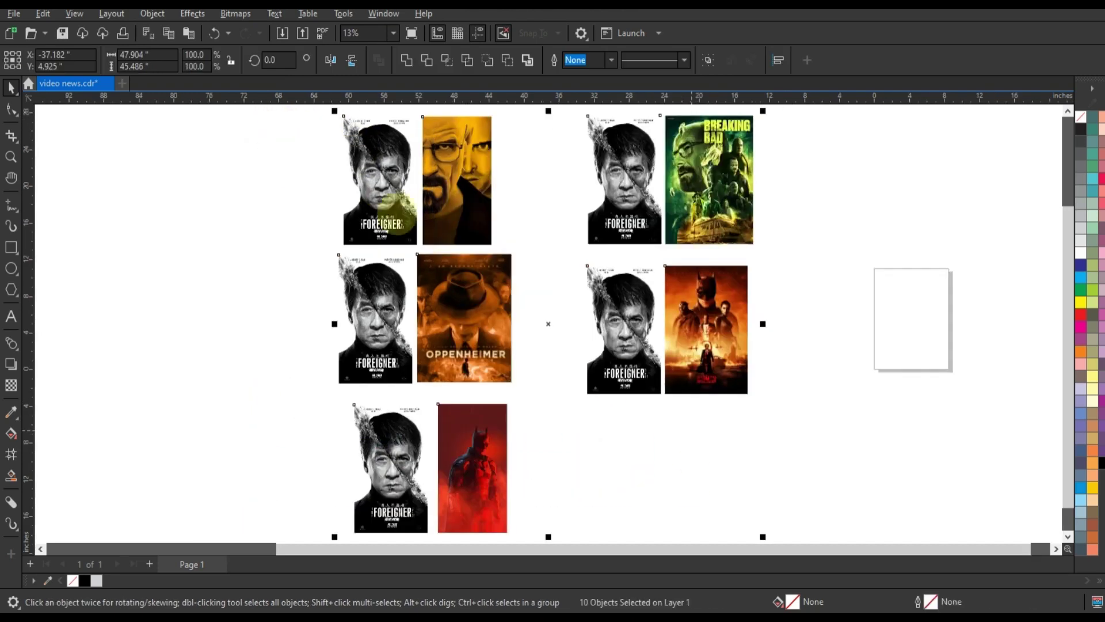
Open Replace Colors for the Foreigner poster next to the green Breaking Bad poster and move the dialog off the Foreigner poster
click(382, 193)
click(10, 156)
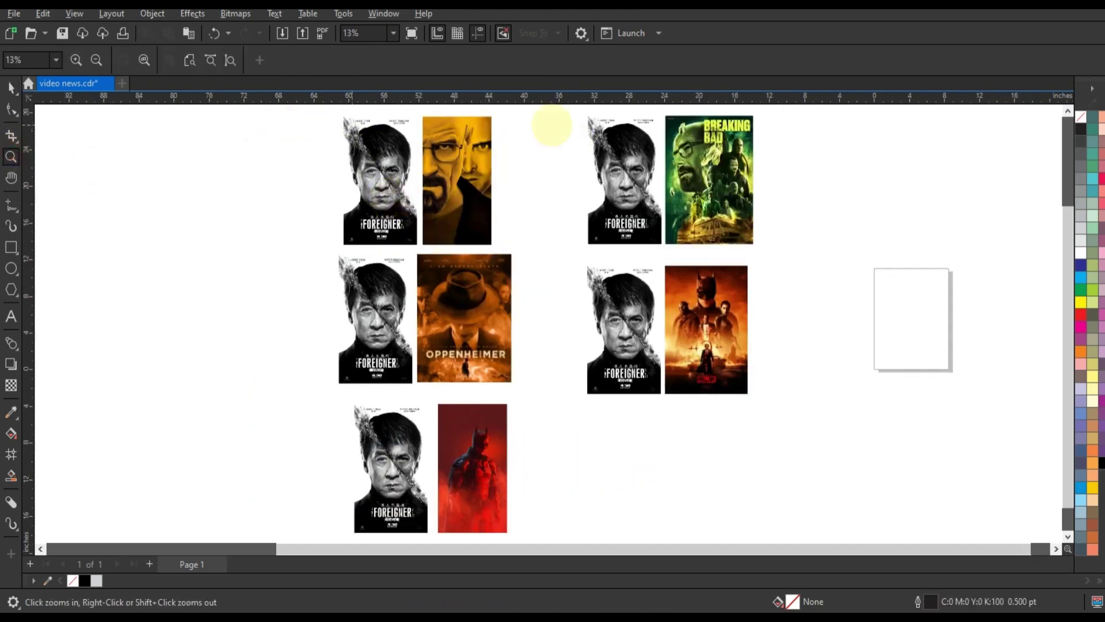
drag(574, 110, 790, 287)
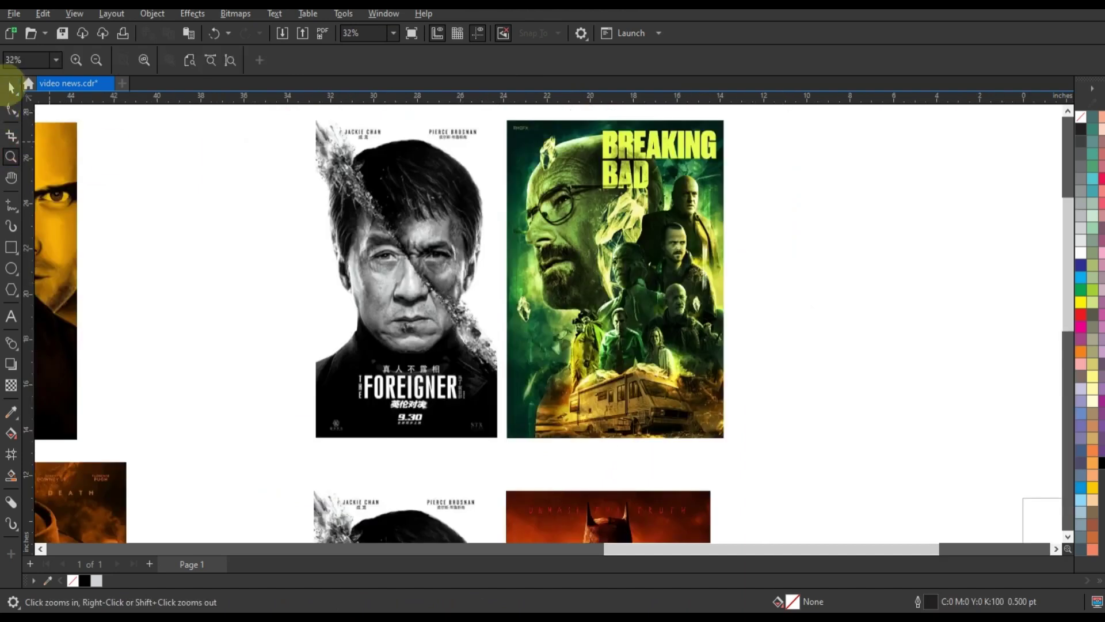
click(10, 86)
click(1068, 112)
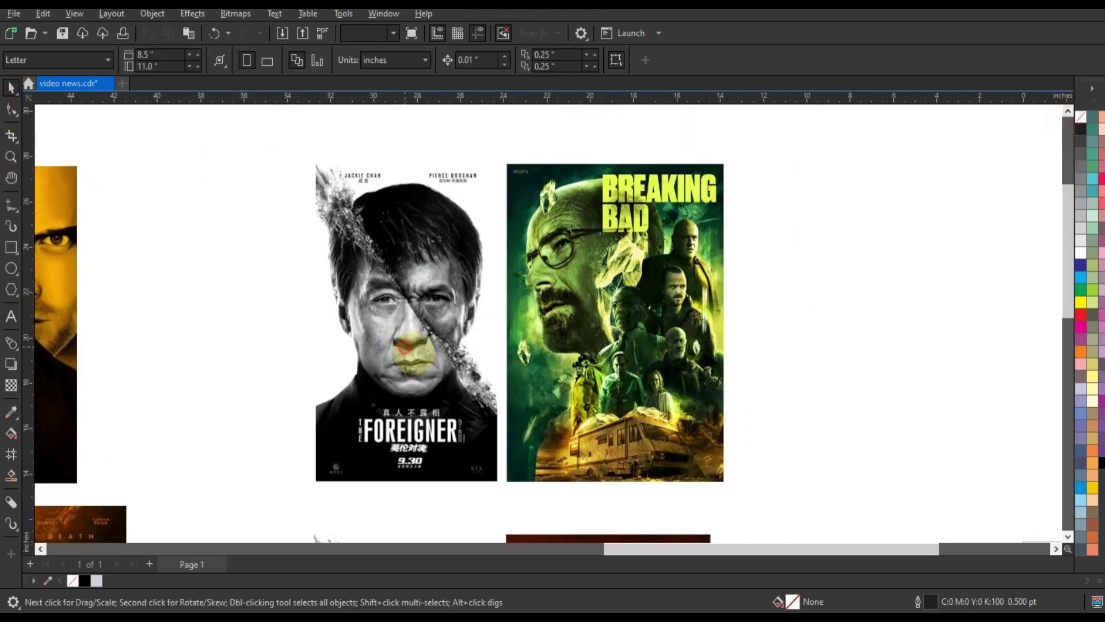
click(413, 355)
key(z)
drag(262, 137, 760, 495)
click(9, 86)
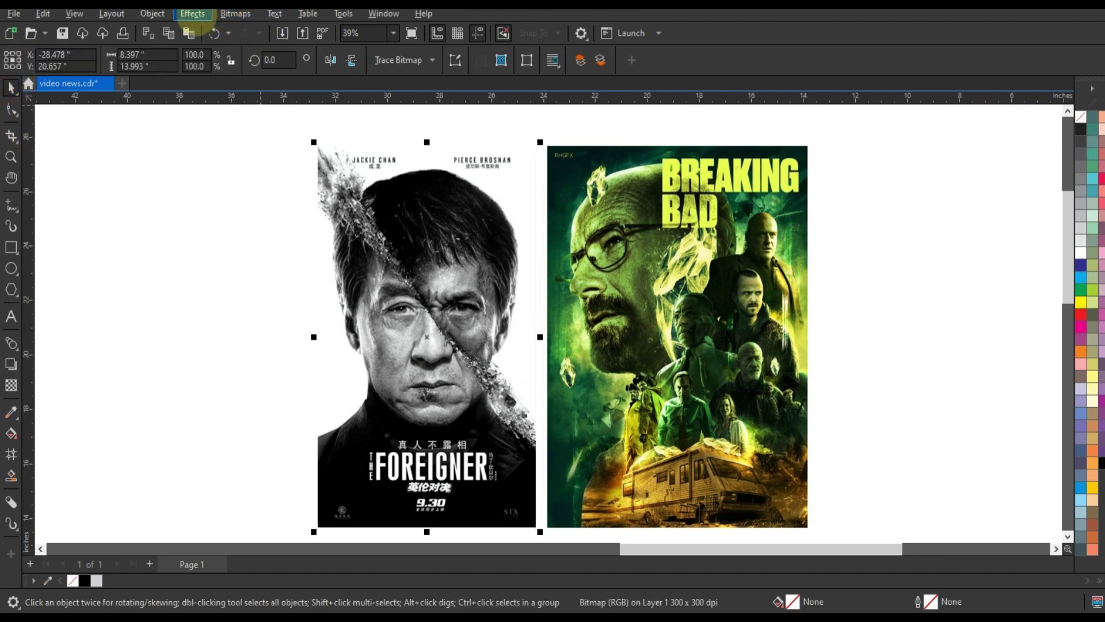
click(193, 14)
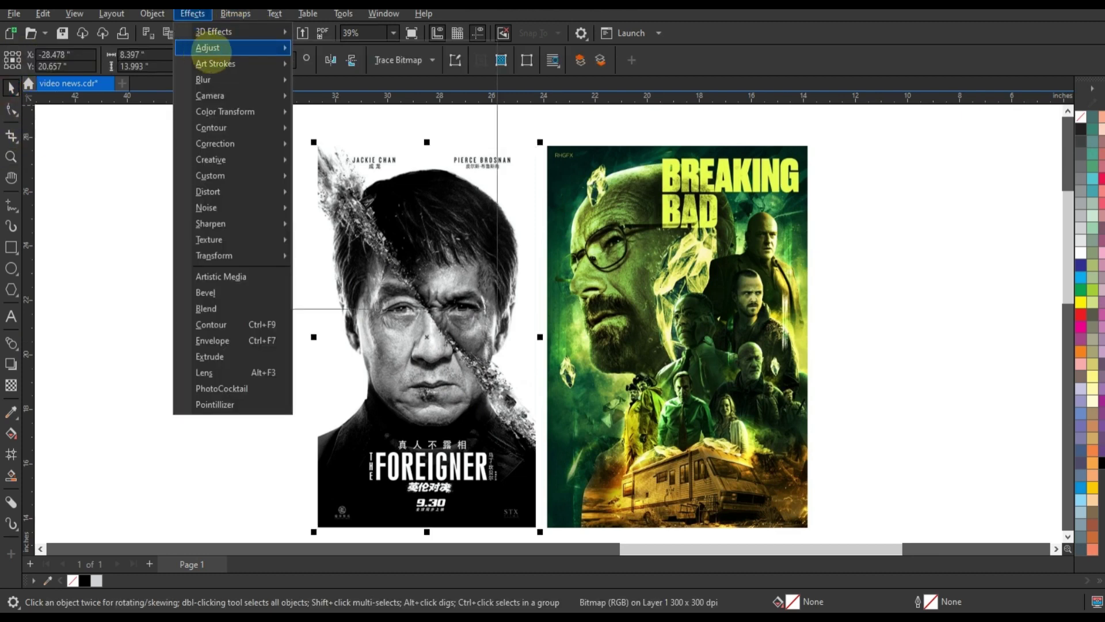
mouse_move(207, 48)
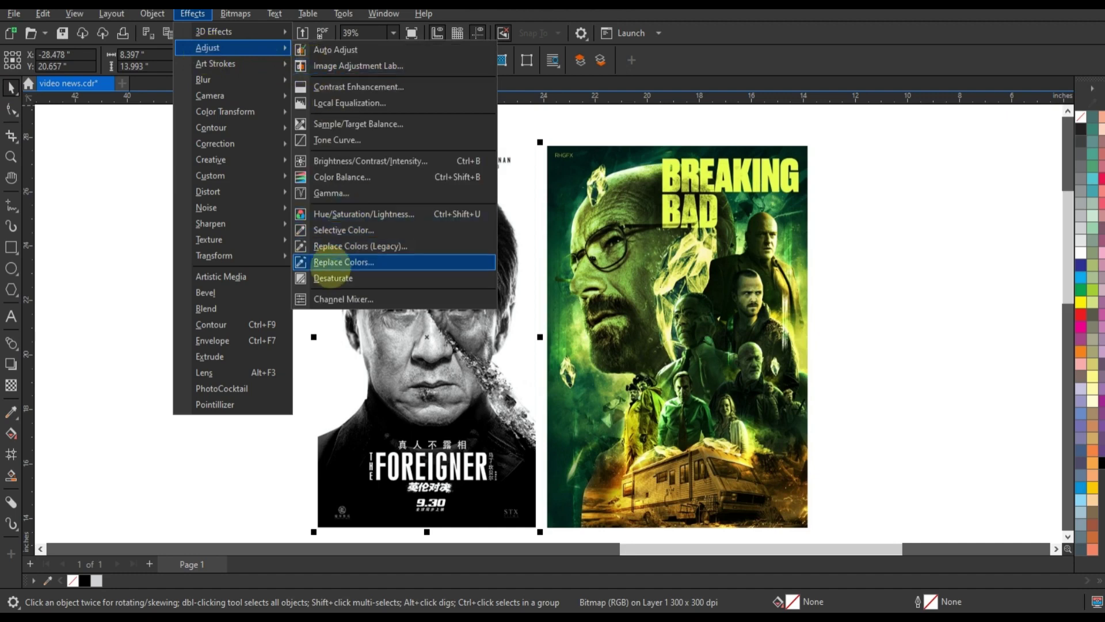
click(330, 262)
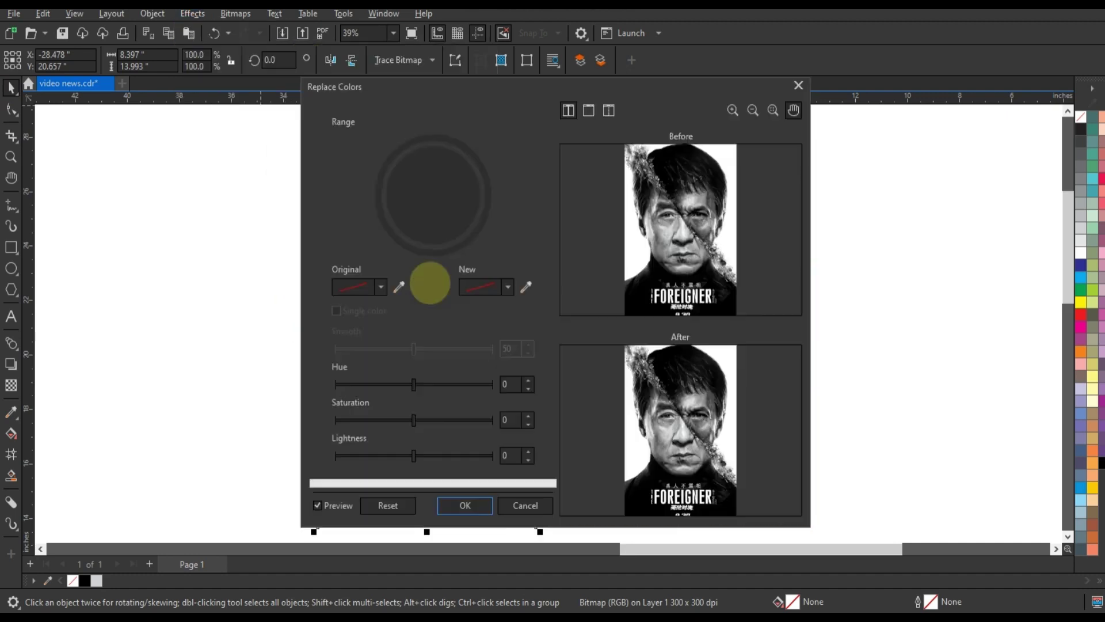
drag(533, 91, 878, 96)
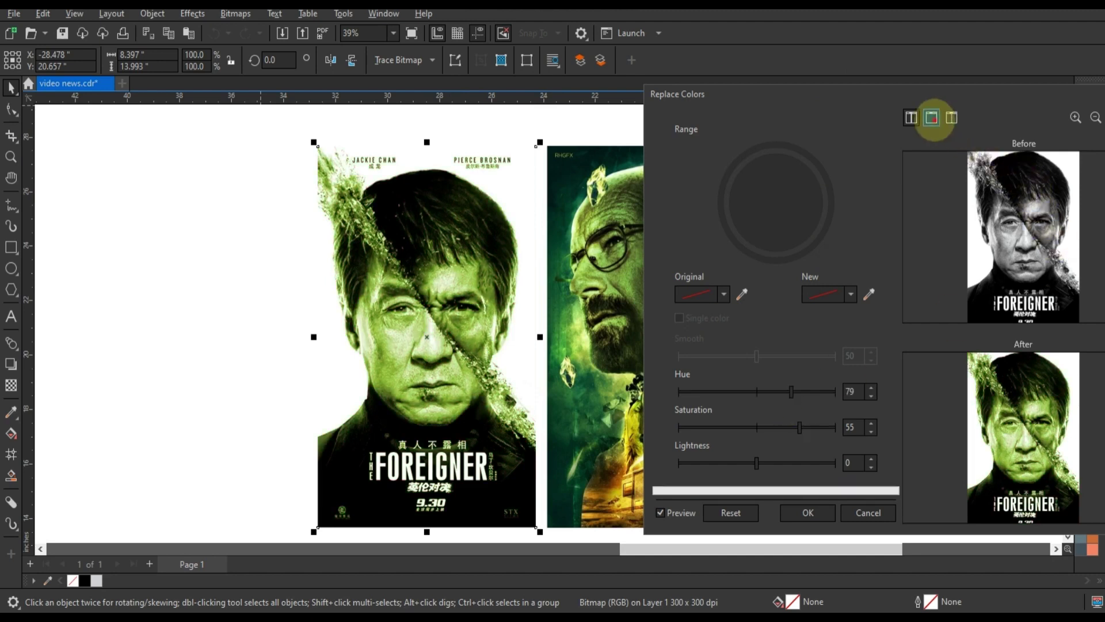
Compare the recolor in the after-only, split and stacked before-and-after preview layouts, moving the Replace Colors dialog fully into view
click(932, 118)
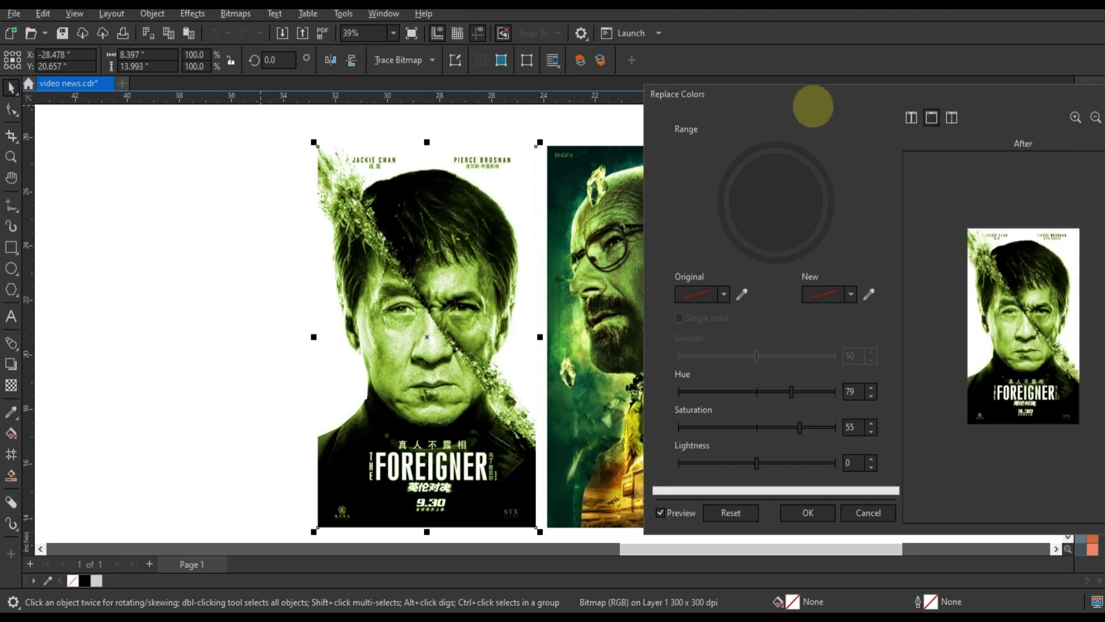
drag(822, 92, 777, 44)
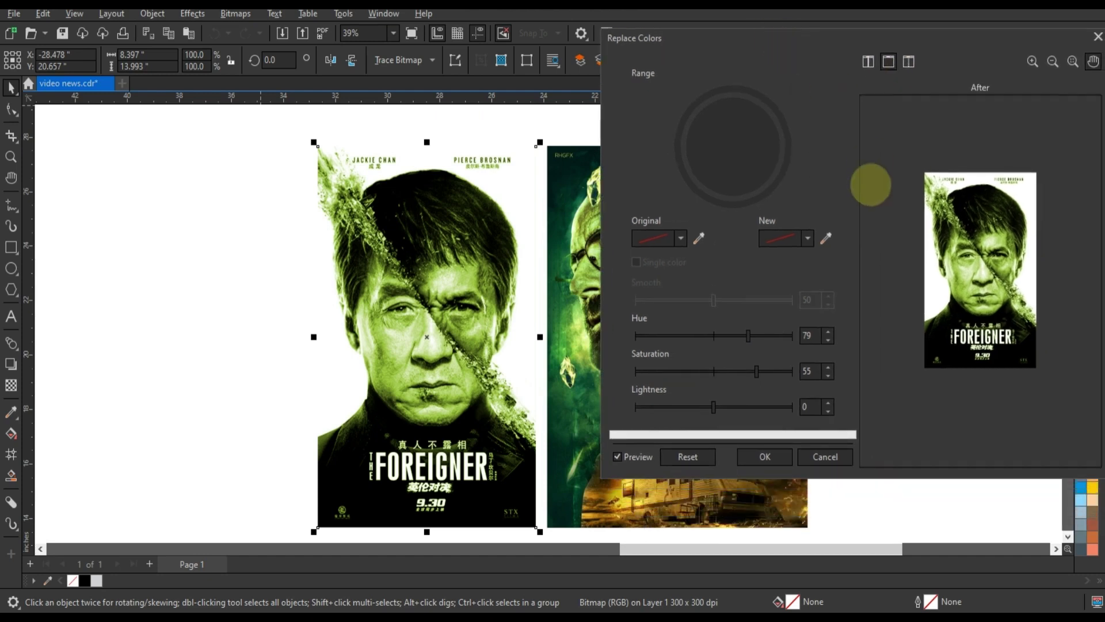
click(908, 61)
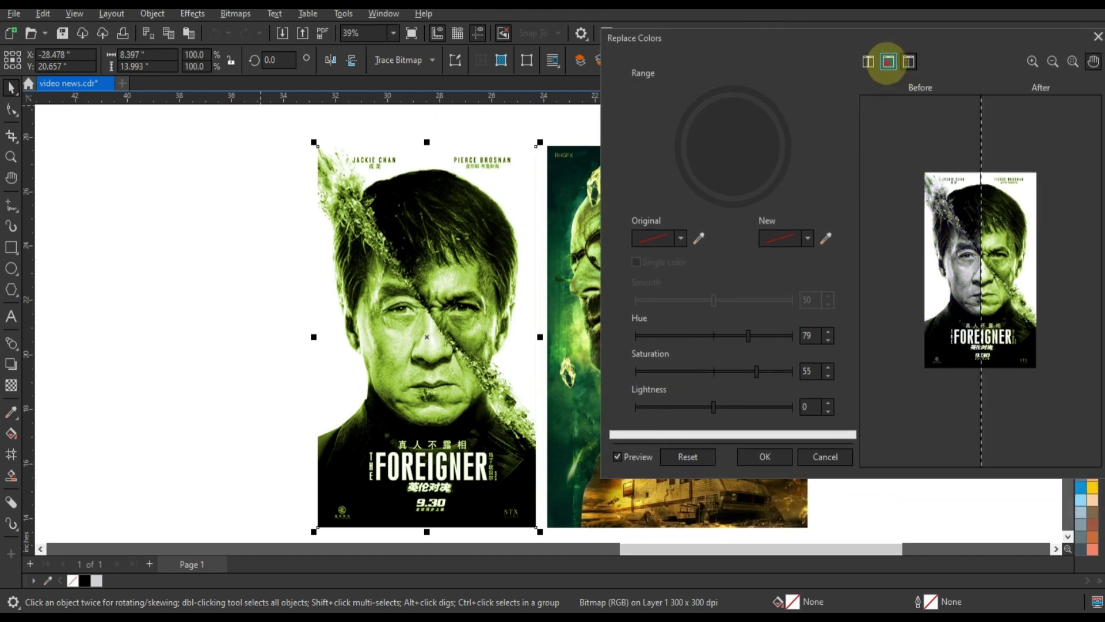
click(868, 62)
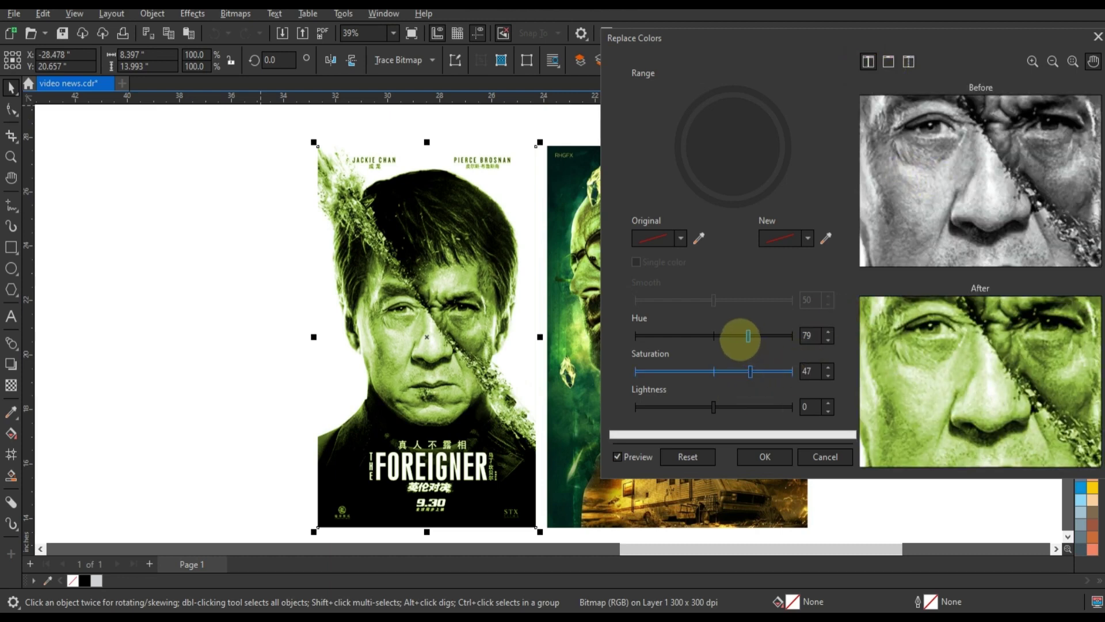
Set hue to 109, saturation to 58 and lightness to -11, checking the result in each preview layout and ending on after-only
drag(747, 337, 739, 337)
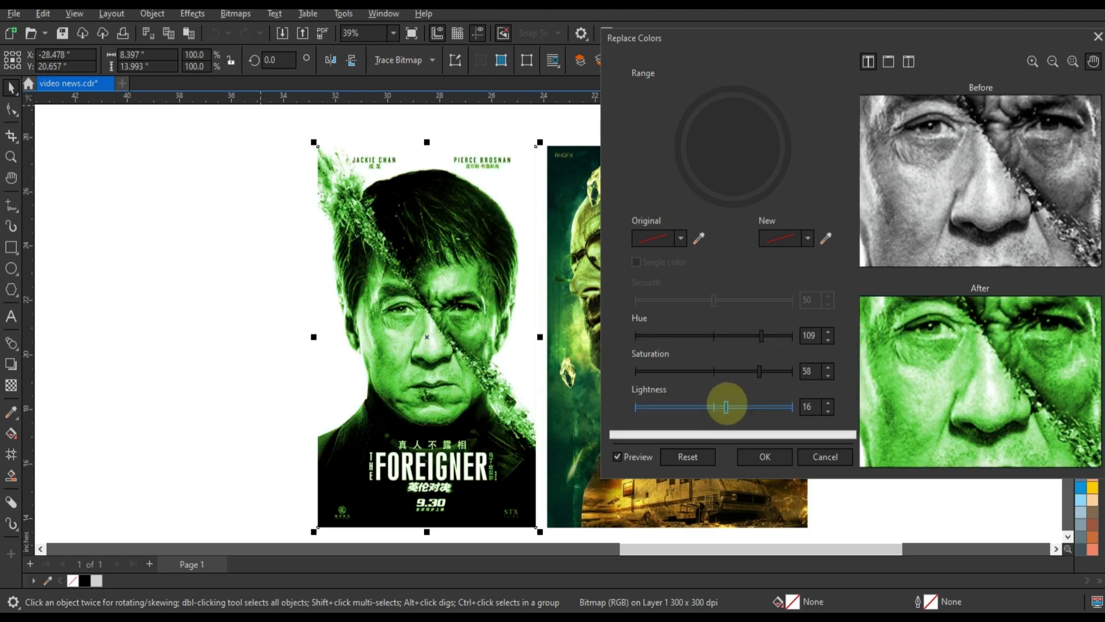
drag(713, 406, 706, 407)
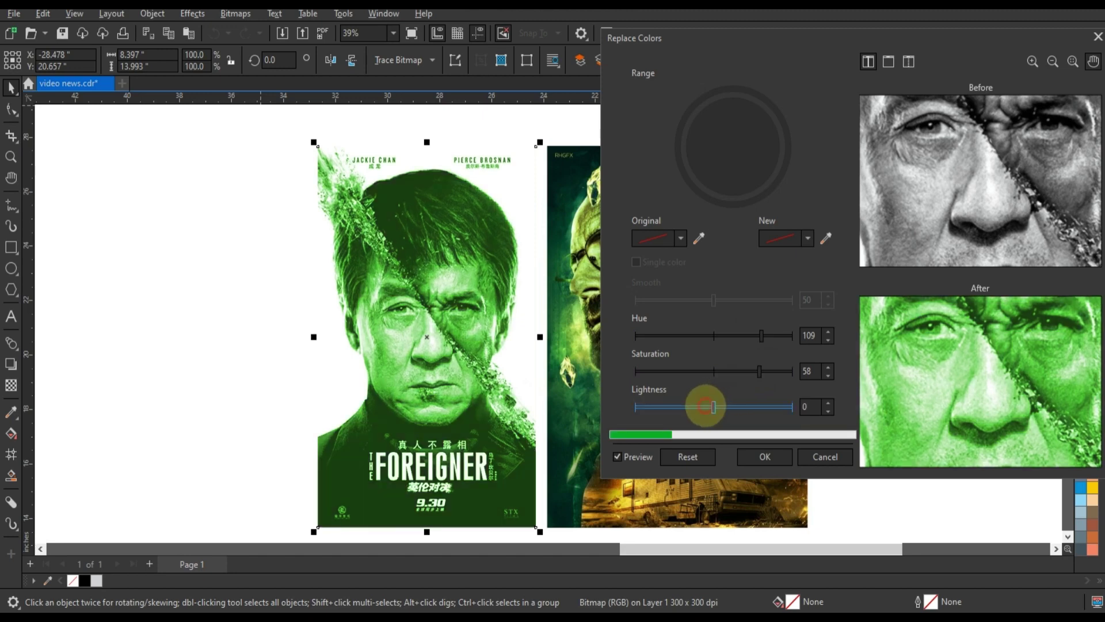
click(889, 62)
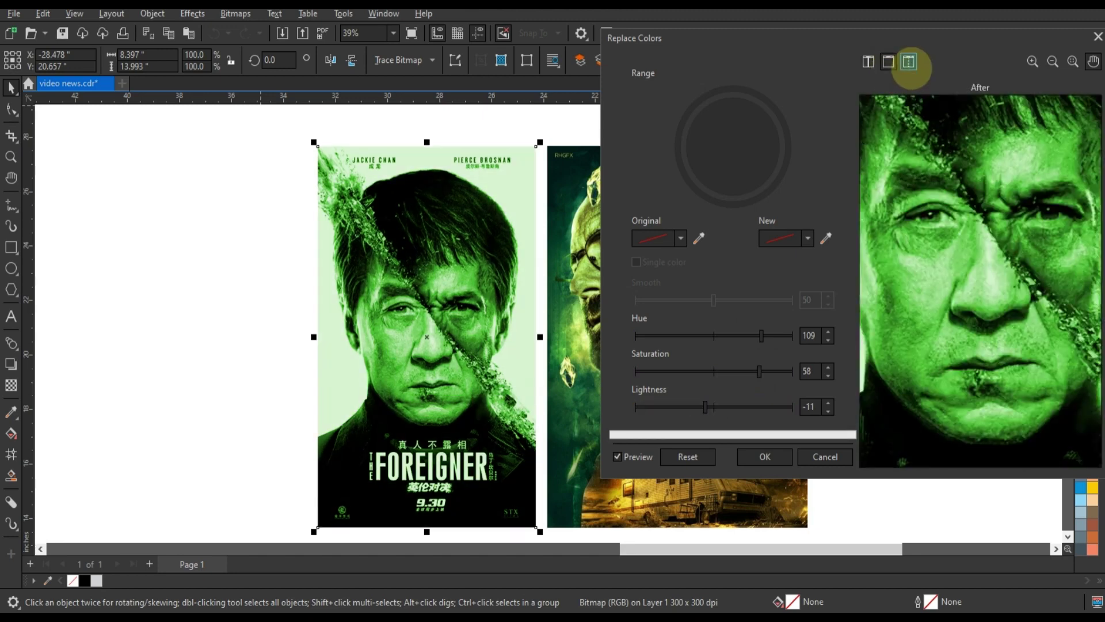
click(909, 62)
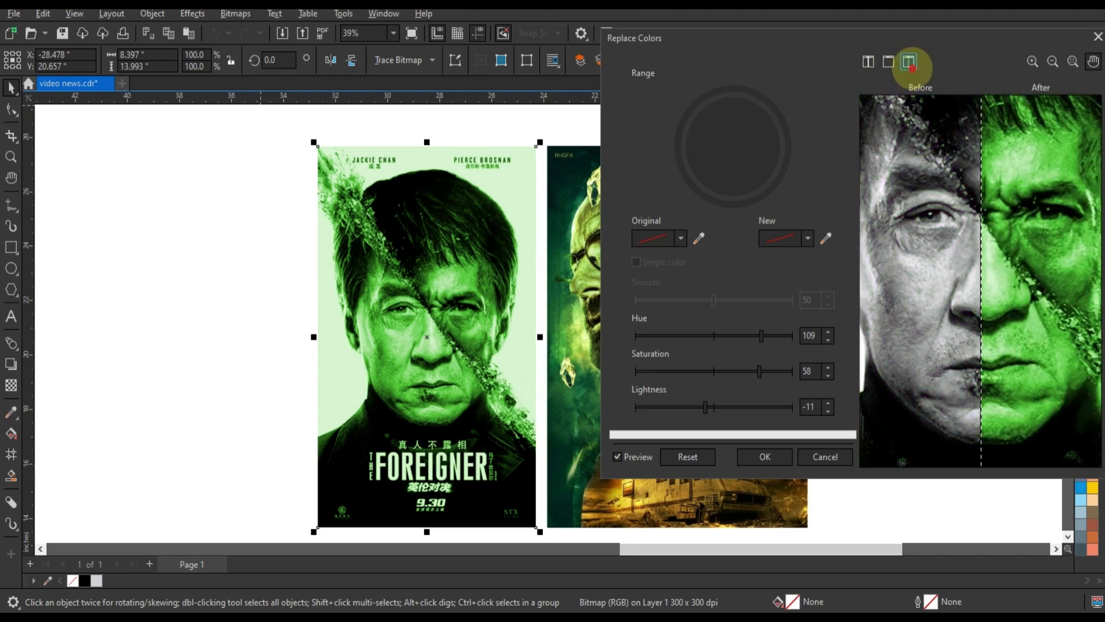
click(868, 63)
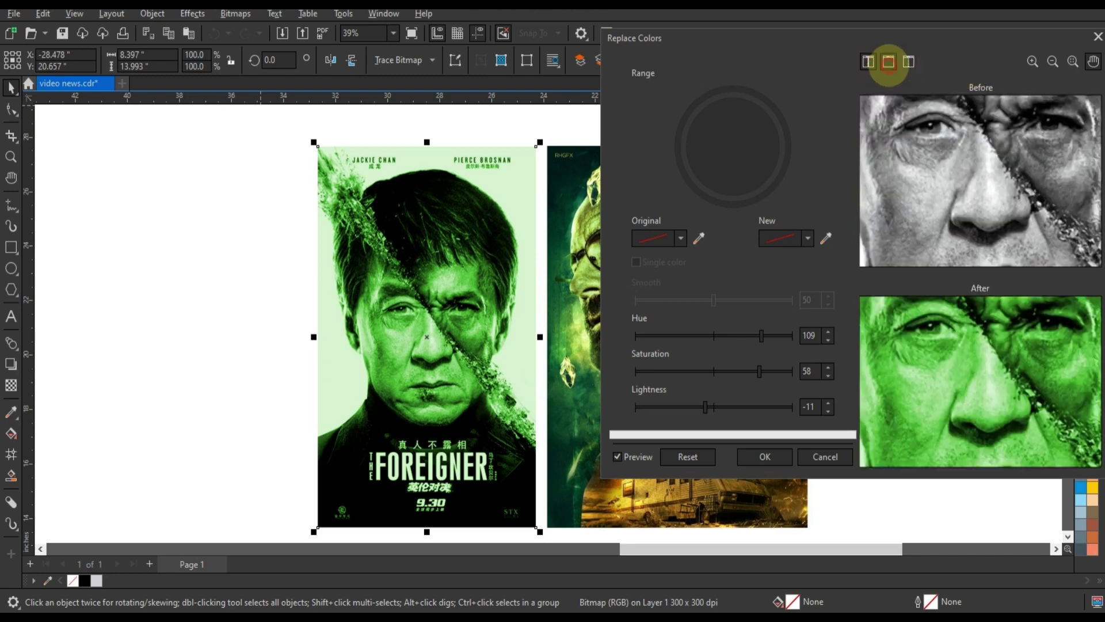
click(888, 62)
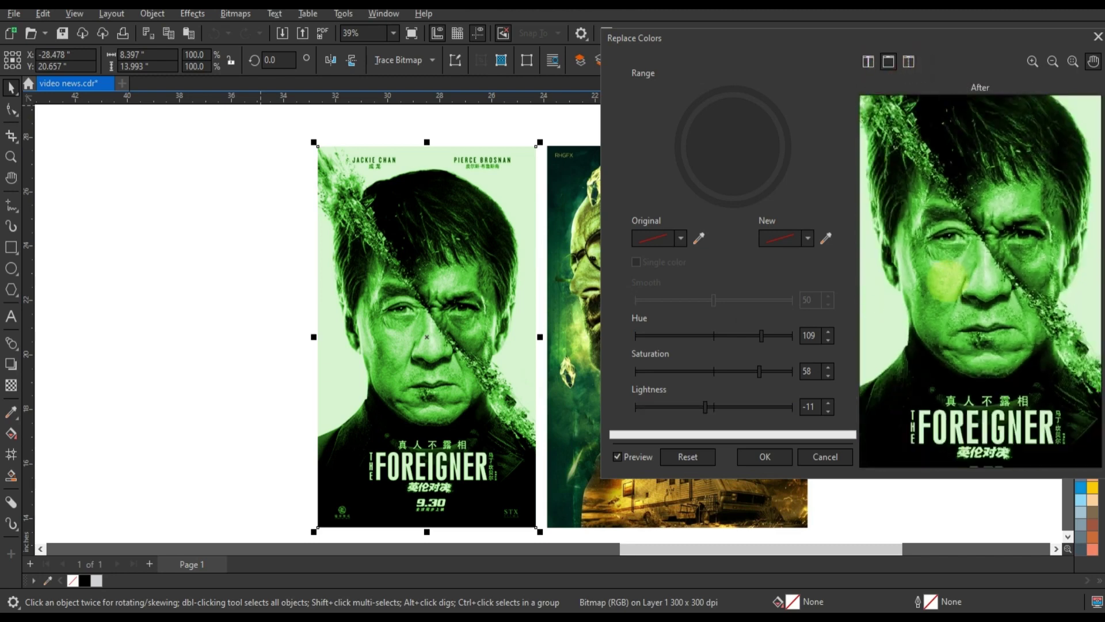
scroll(948, 282, down, 2)
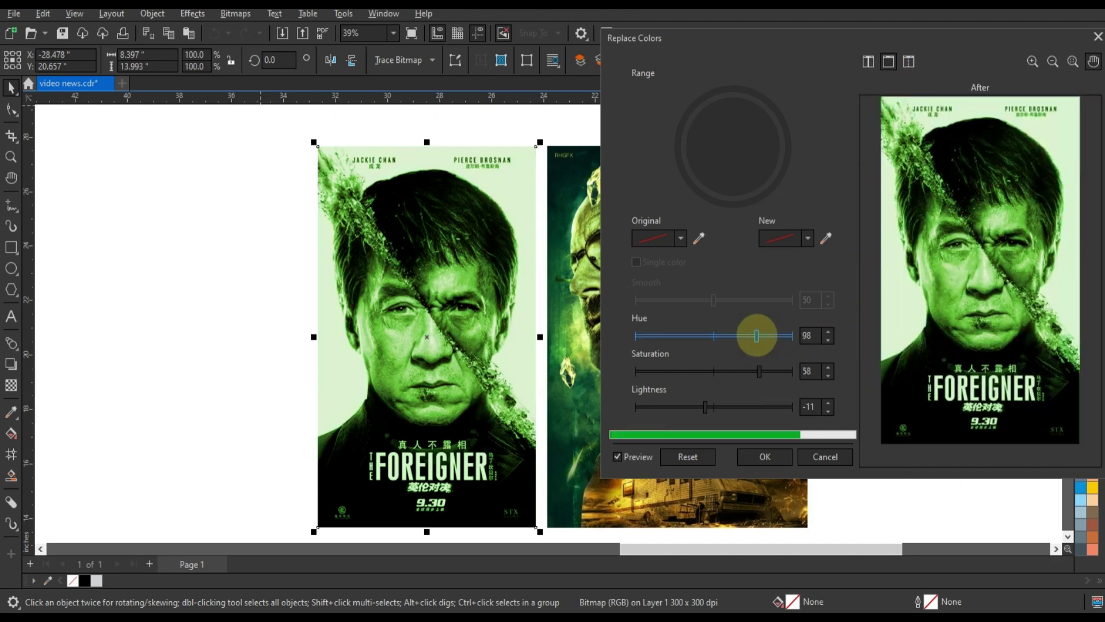
Set hue to 98 and saturation to 47, apply the recolor to the poster beside green Breaking Bad, and deselect it
drag(760, 371, 765, 371)
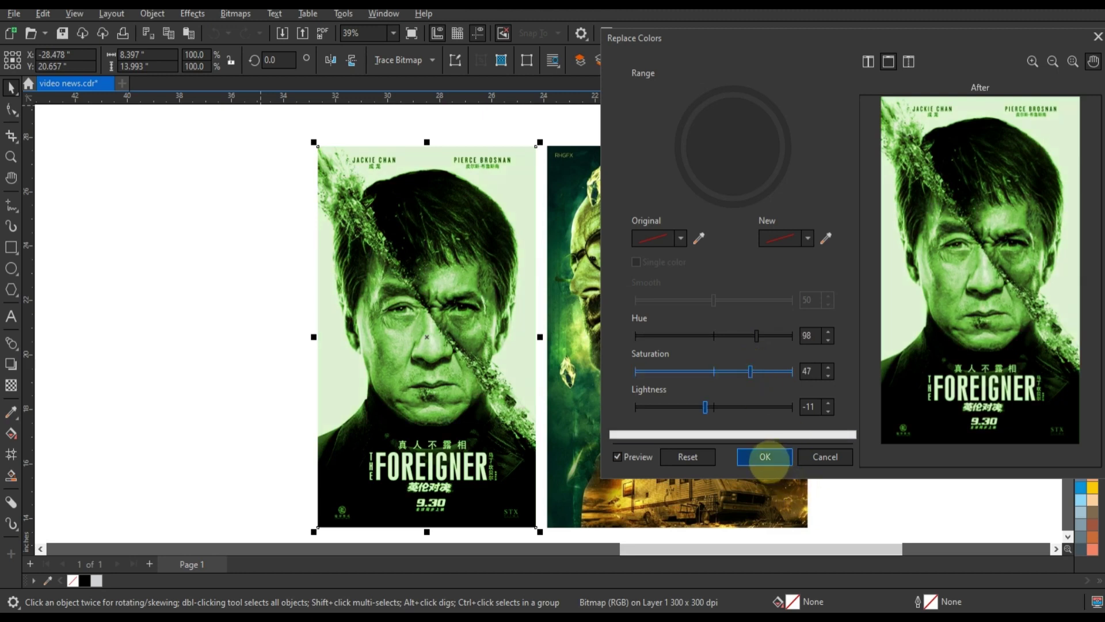
click(765, 456)
scroll(244, 234, down, 1)
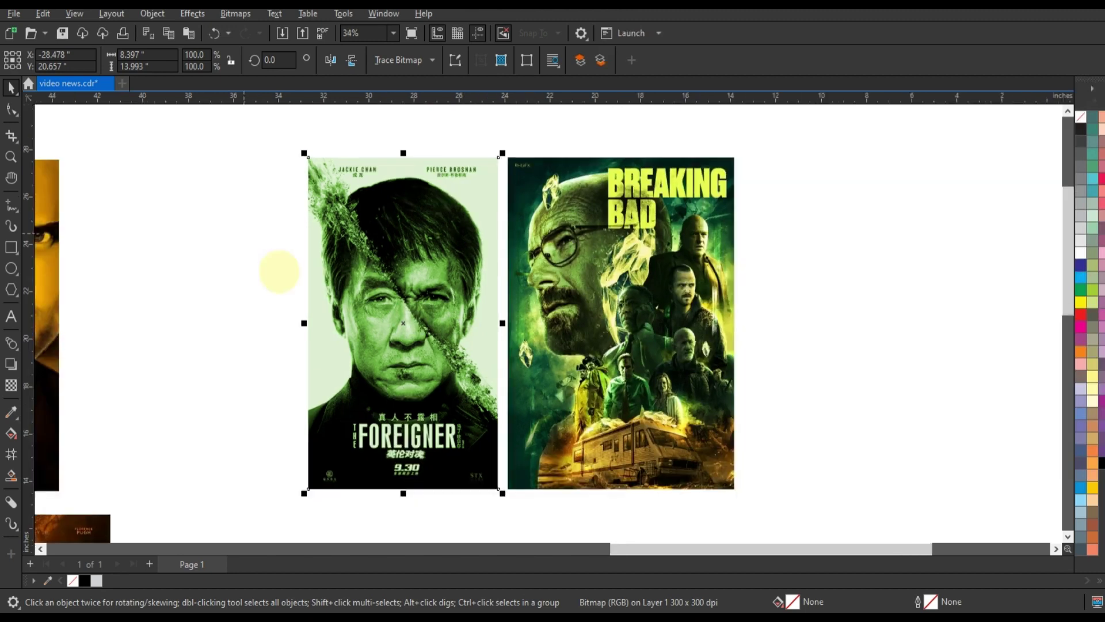
scroll(279, 271, down, 2)
click(239, 250)
Open Replace Colors for the Foreigner poster beside the orange Batman poster and move the dialog off the Foreigner poster
scroll(636, 244, down, 5)
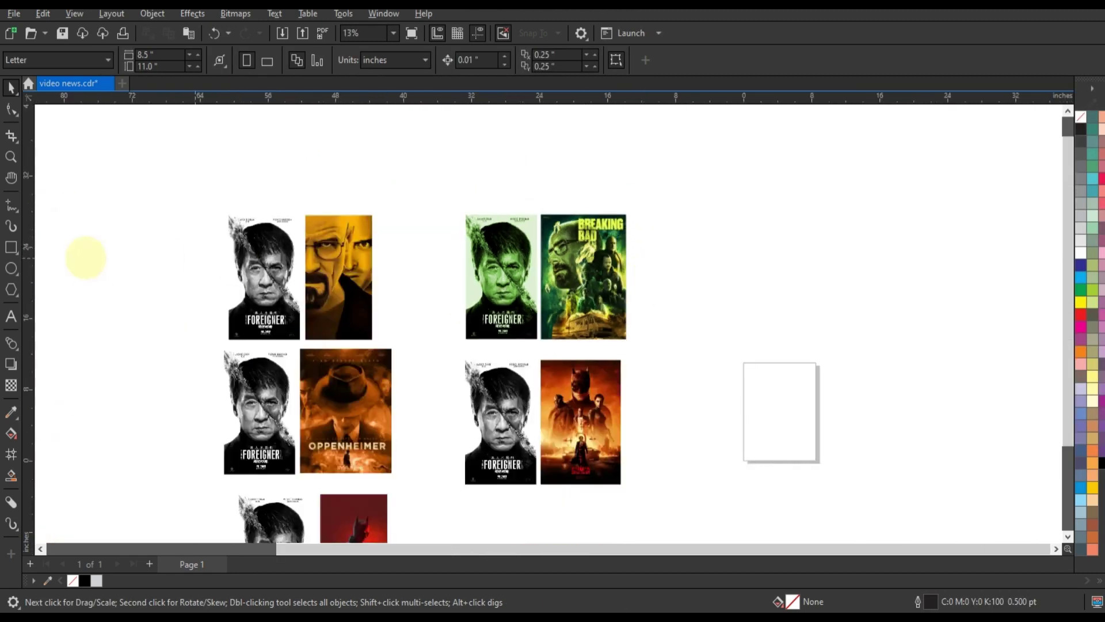
click(10, 157)
drag(431, 345, 651, 501)
click(10, 87)
click(416, 300)
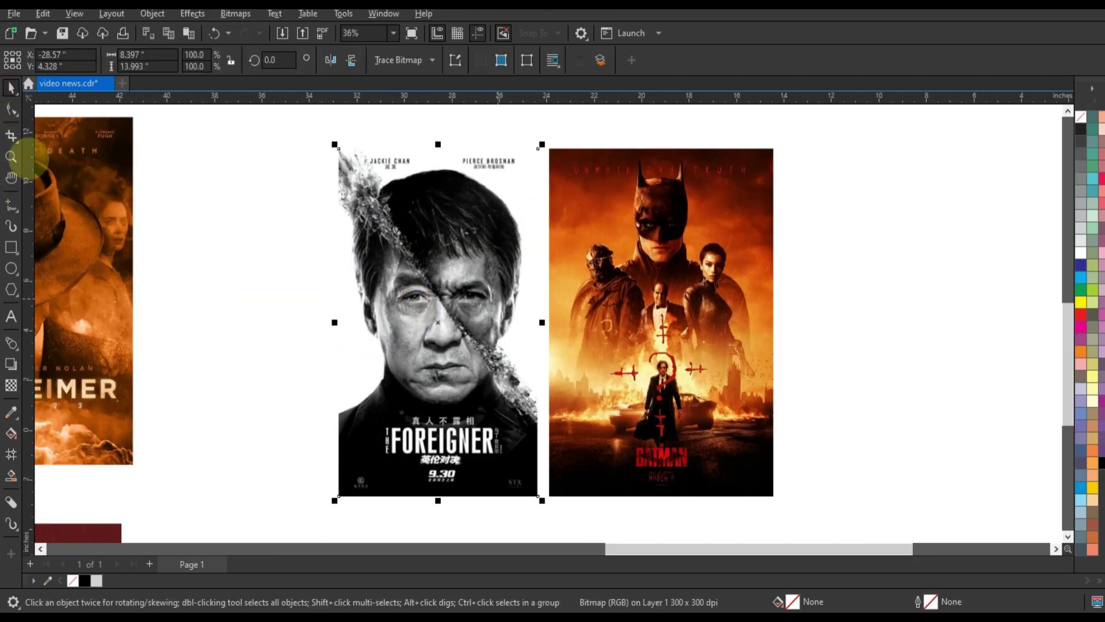
click(11, 156)
drag(321, 138, 817, 506)
key(space)
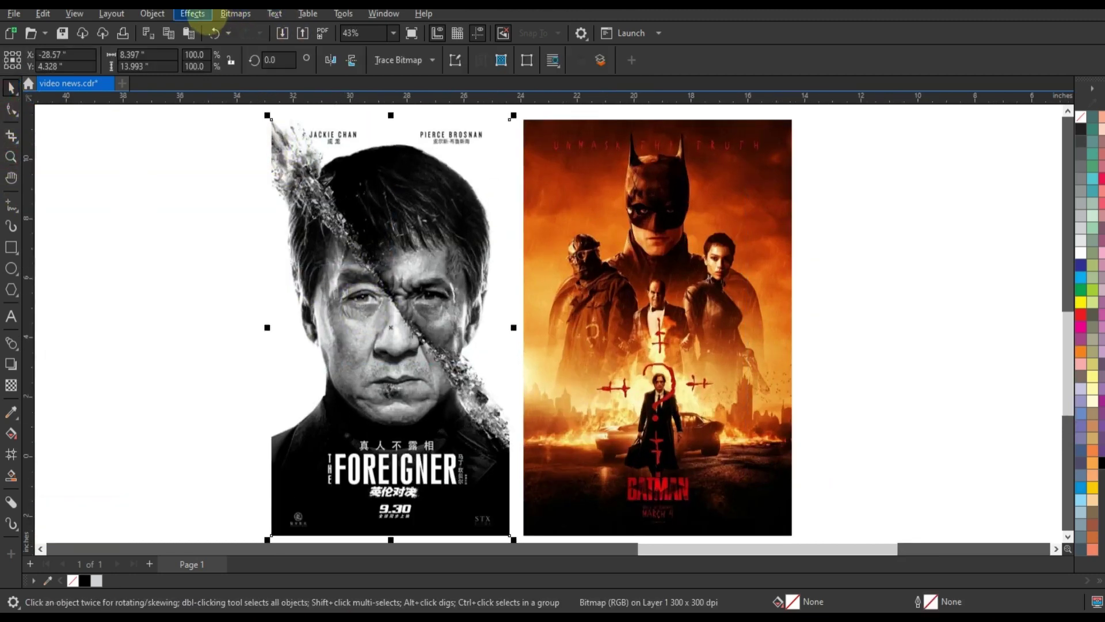
click(192, 13)
mouse_move(253, 49)
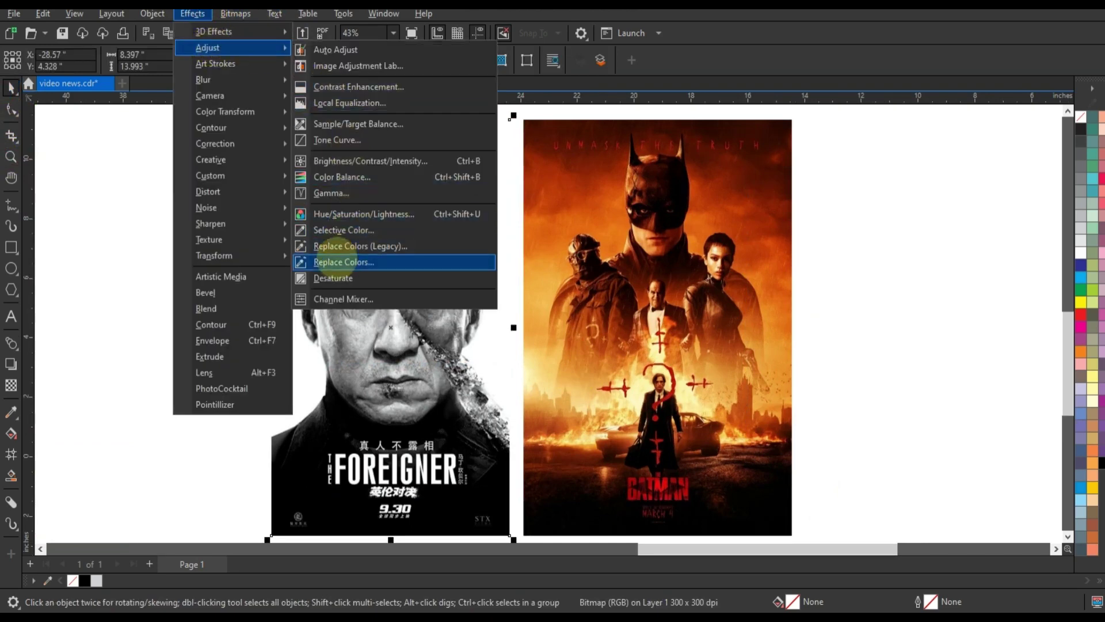
click(336, 260)
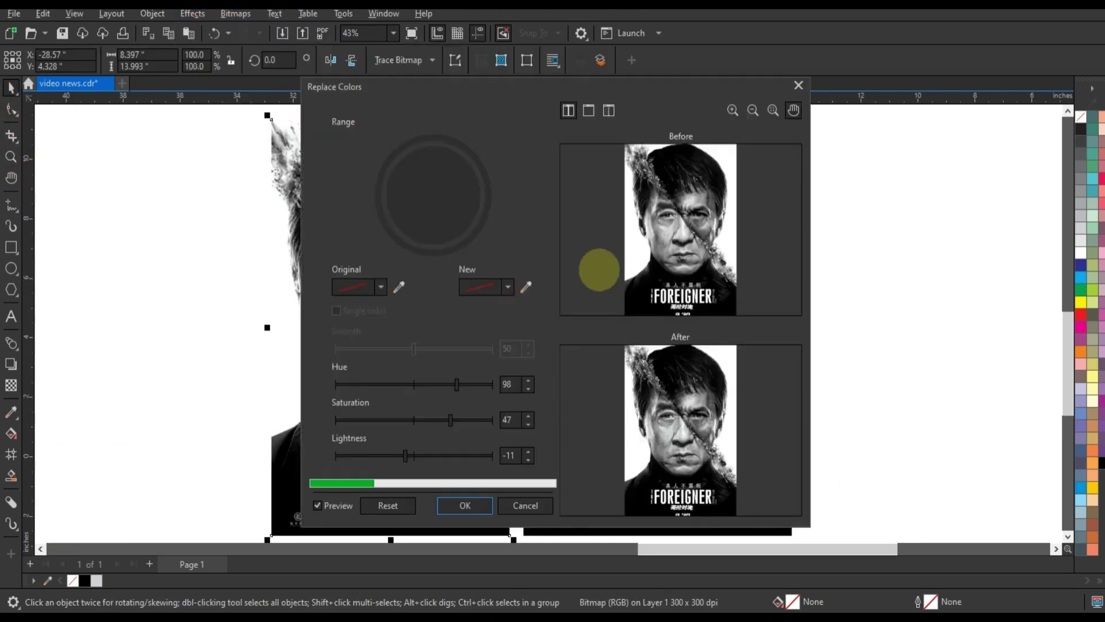
drag(516, 85, 872, 115)
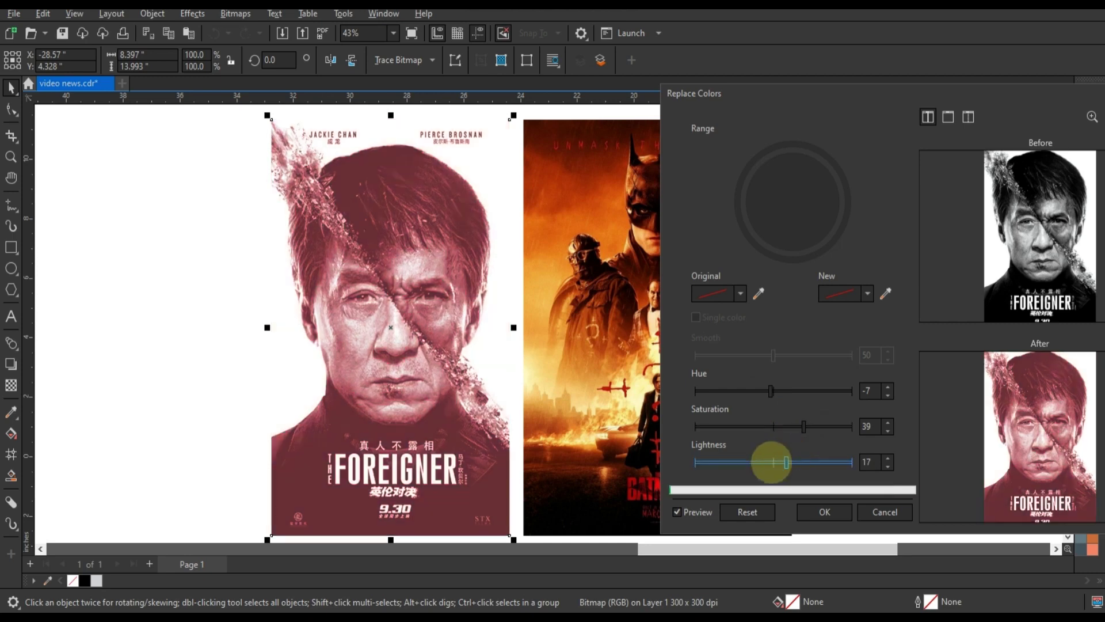
Set hue to 17, saturation to 56 and lightness to -3 for the Foreigner poster beside the orange Batman poster
click(772, 462)
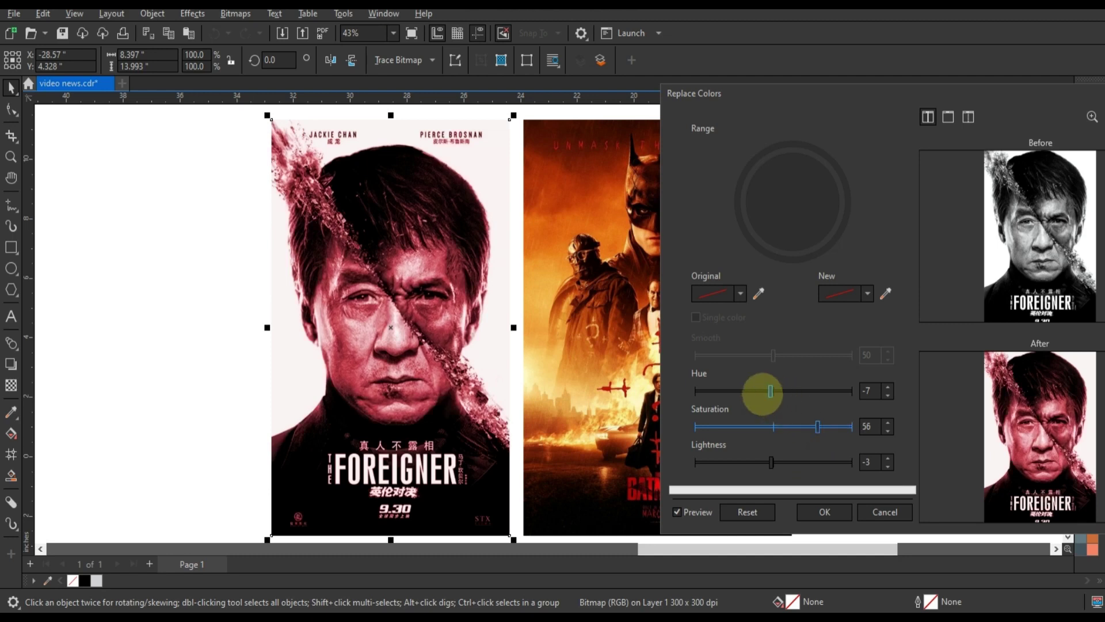
drag(762, 394, 755, 393)
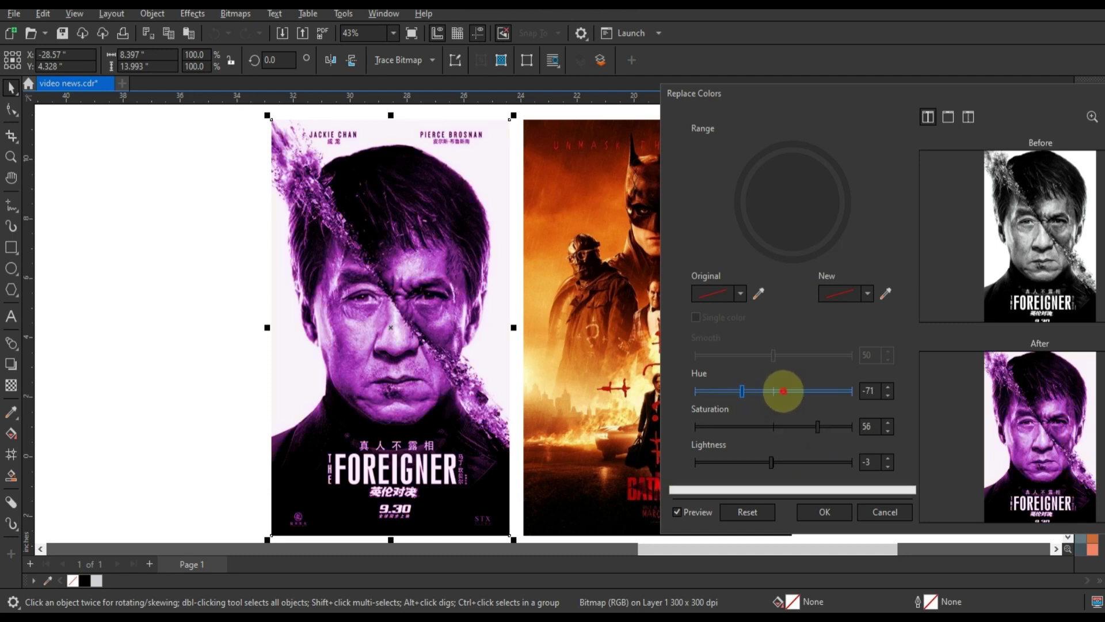
drag(791, 391, 781, 391)
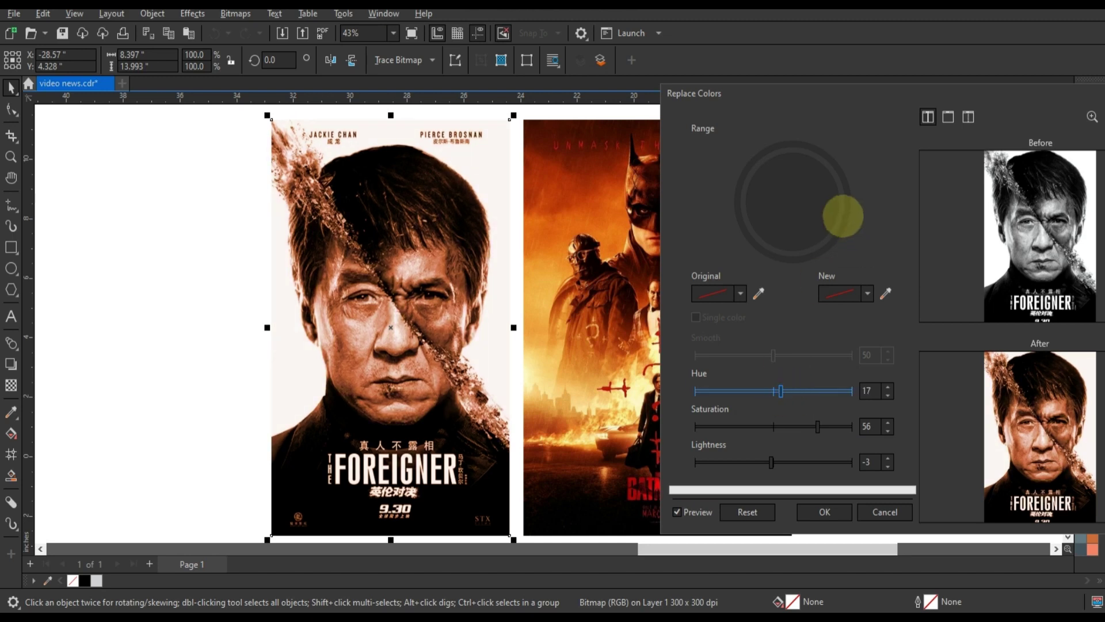
Move the dialog fully into view and compare the orange recolor in the after-only, split and before-and-after previews
drag(802, 95, 675, 79)
click(821, 101)
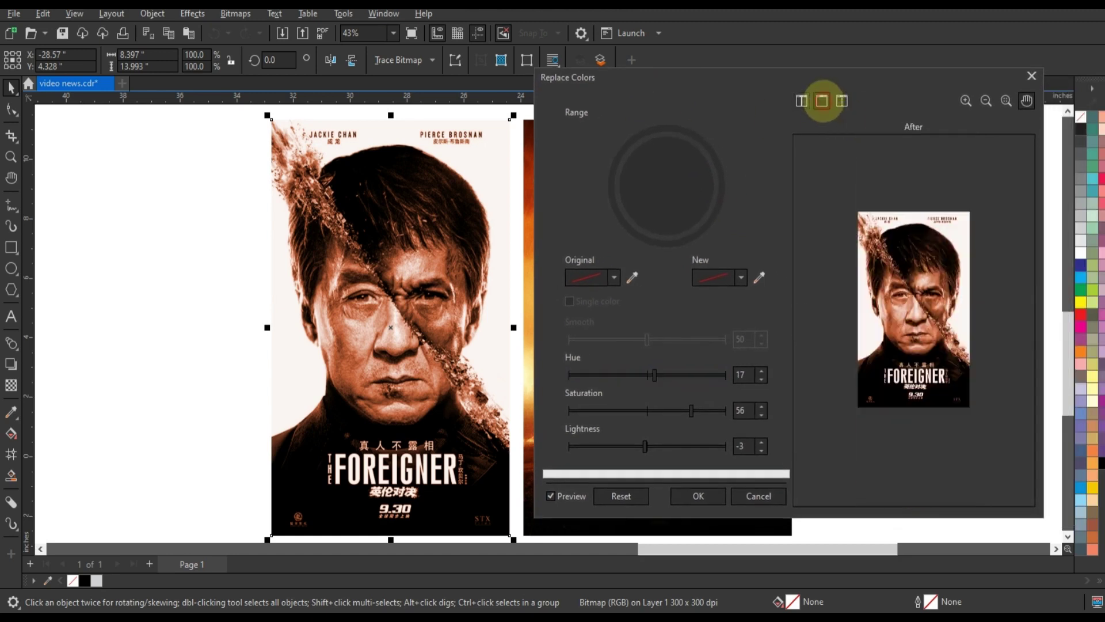
click(842, 101)
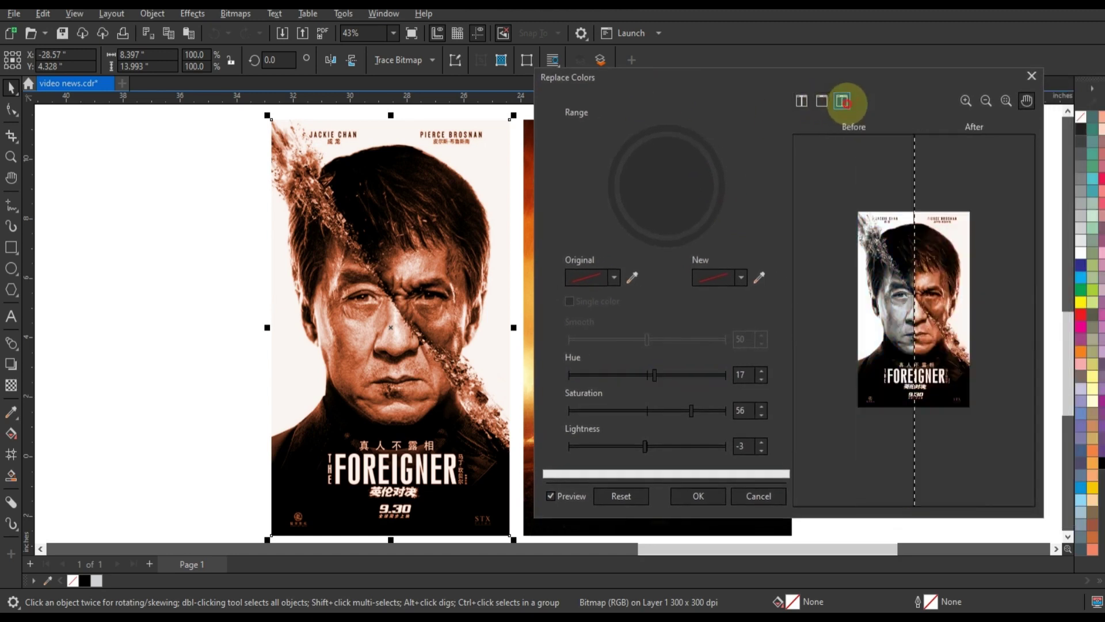
click(821, 102)
click(802, 101)
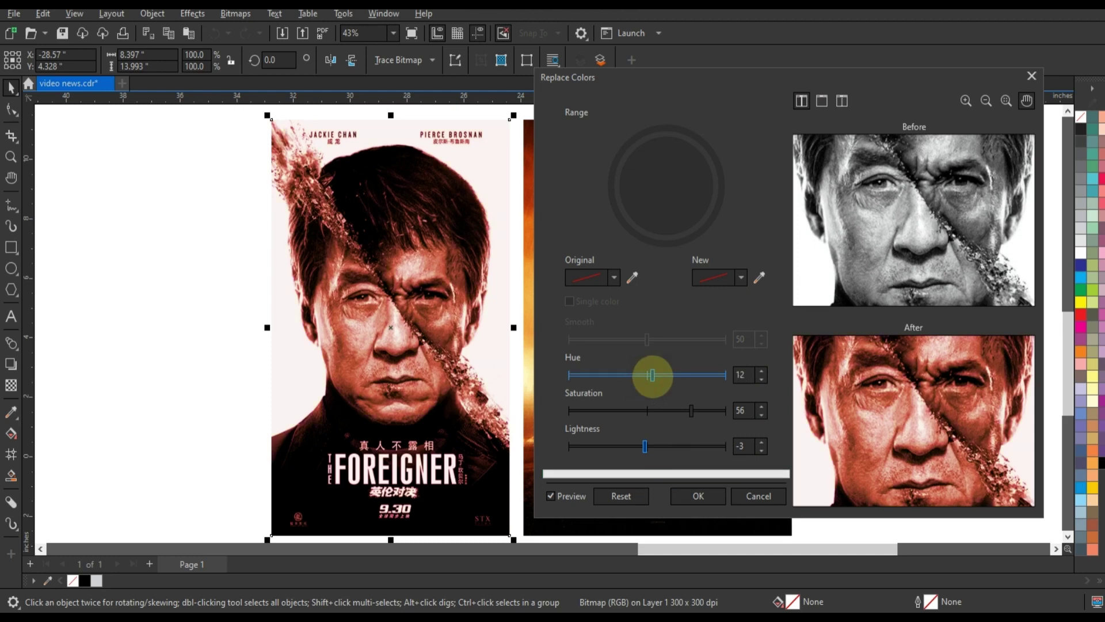
Set hue to 12 and saturation to 71, apply the recolor to the poster beside orange Batman, and deselect it
click(700, 411)
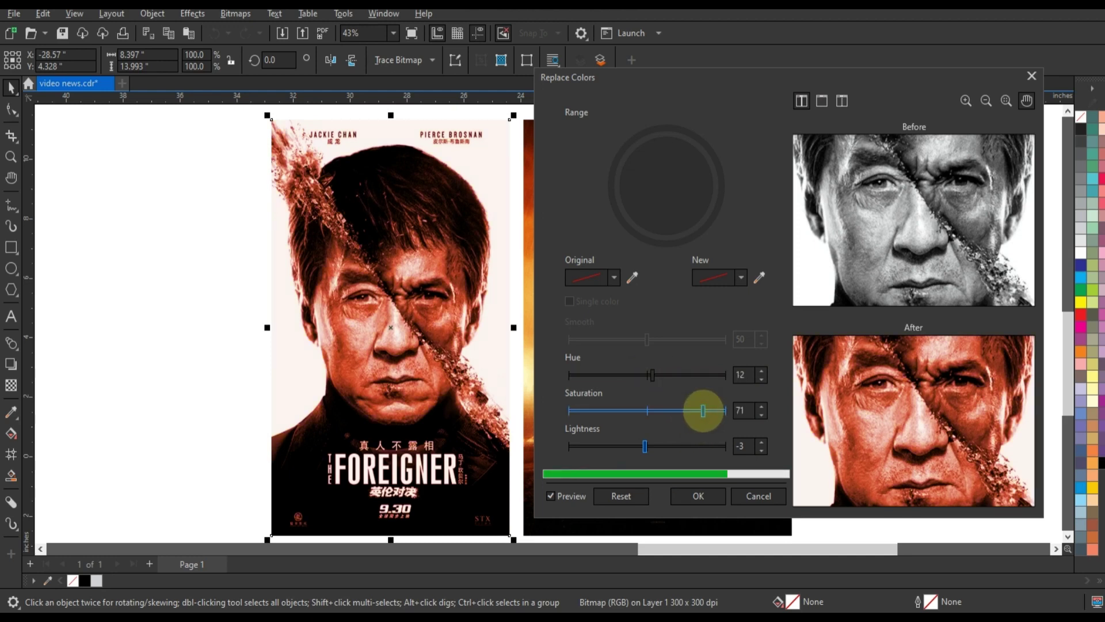
click(698, 494)
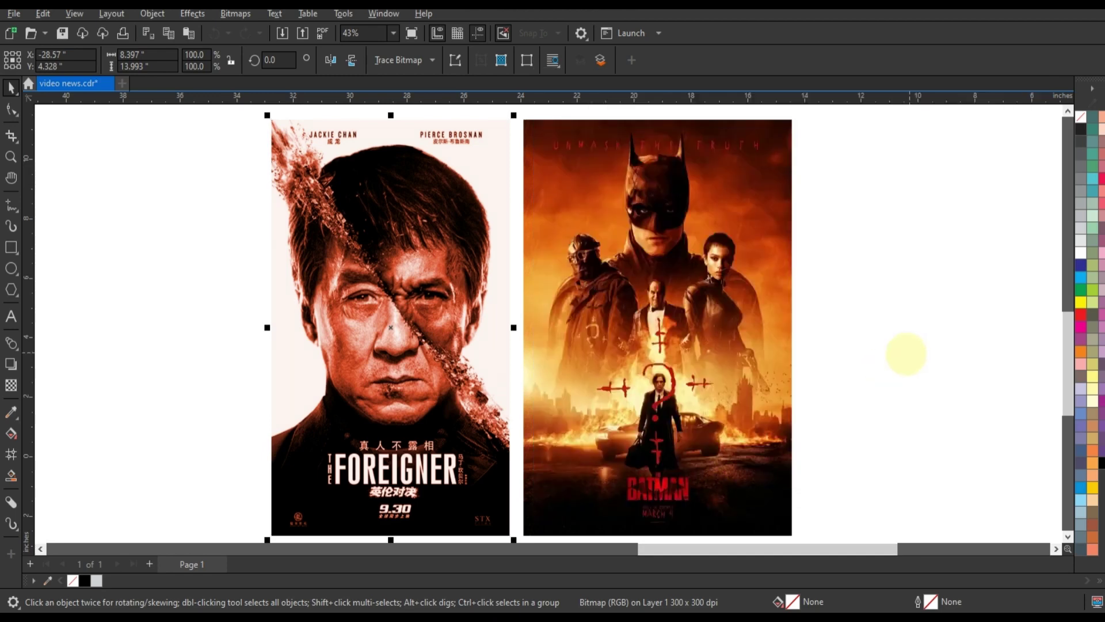
click(906, 354)
Open Replace Colors for the black-and-white Foreigner poster beside the red Batman poster
scroll(921, 354, down, 2)
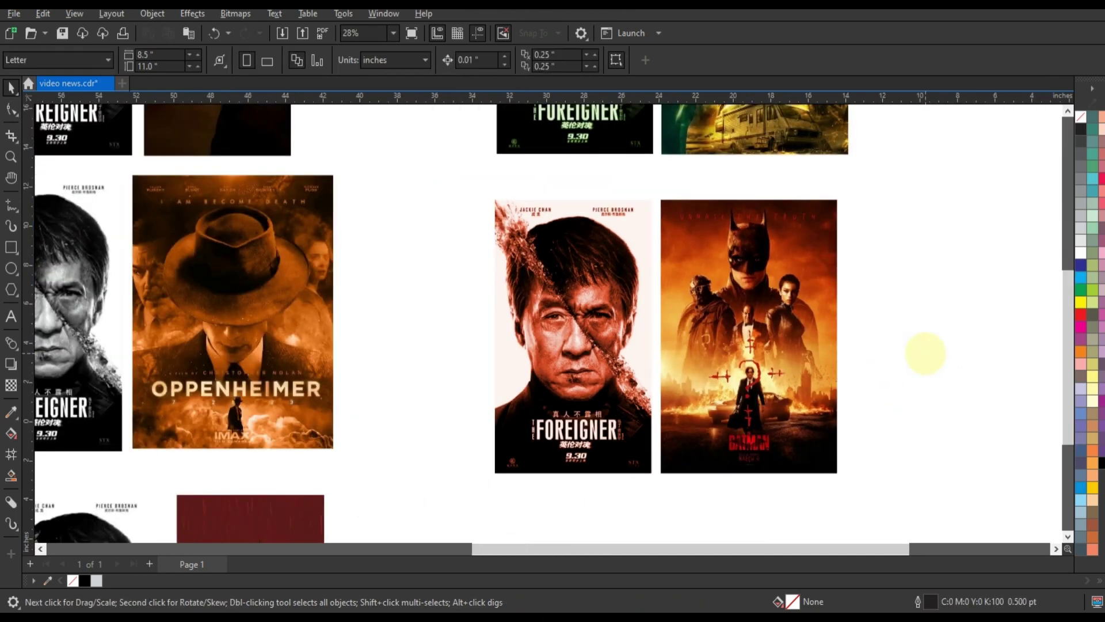
scroll(925, 352, down, 4)
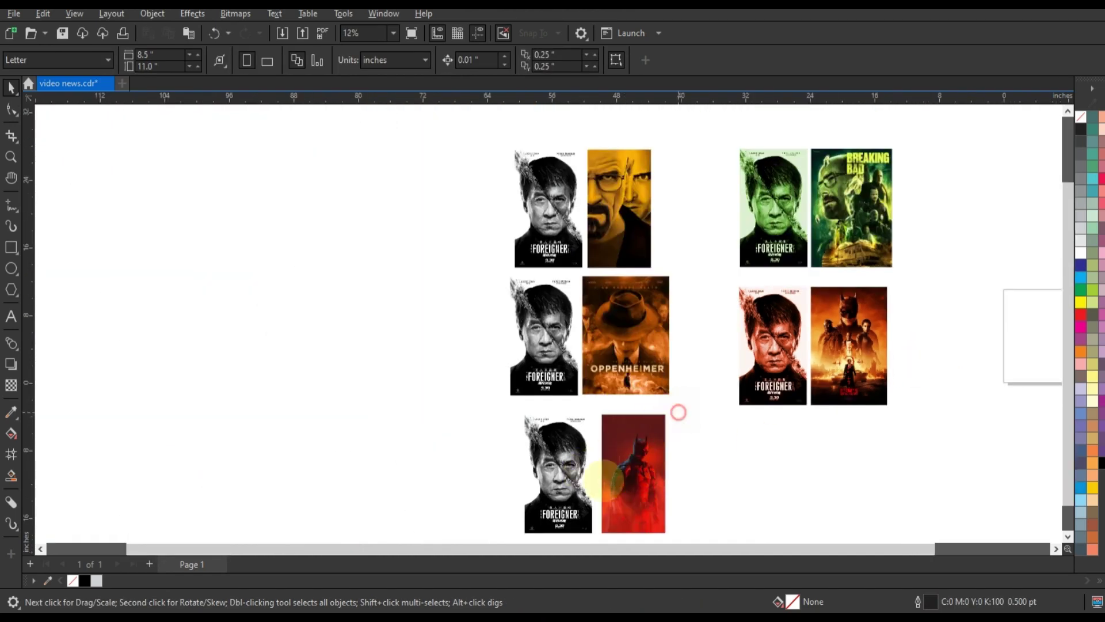
drag(679, 412, 464, 545)
key(shift+F2)
click(440, 458)
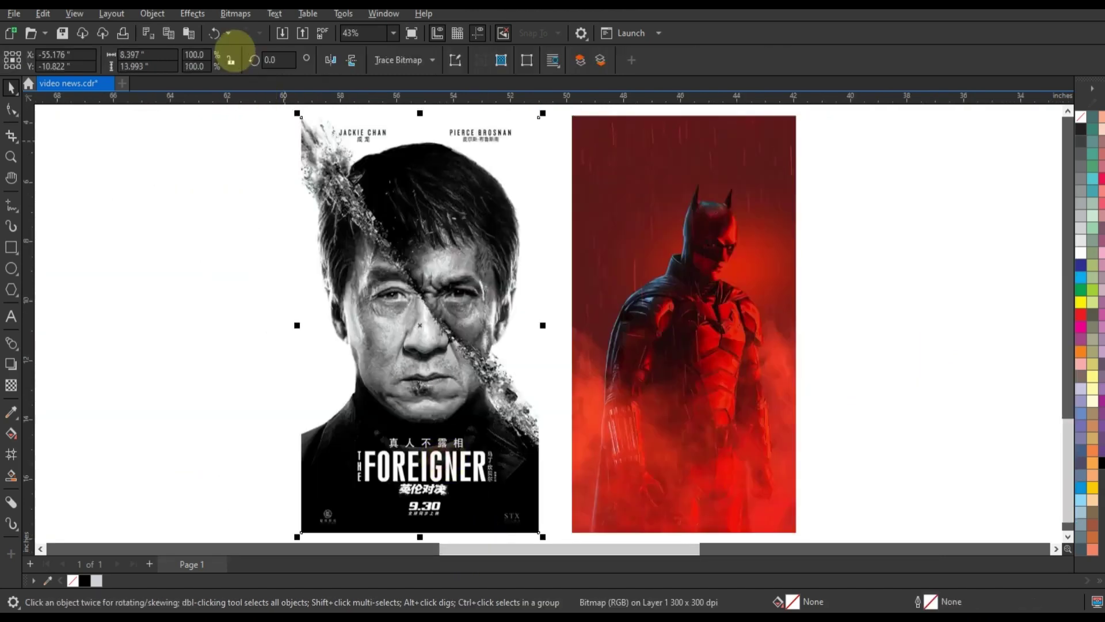
click(192, 13)
mouse_move(219, 48)
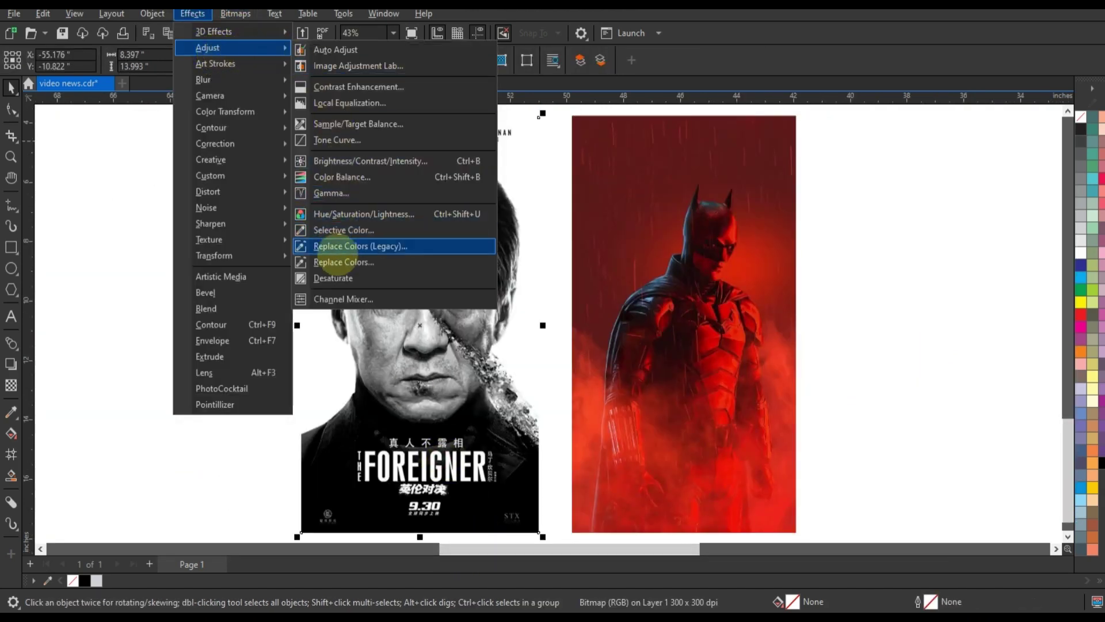
click(339, 263)
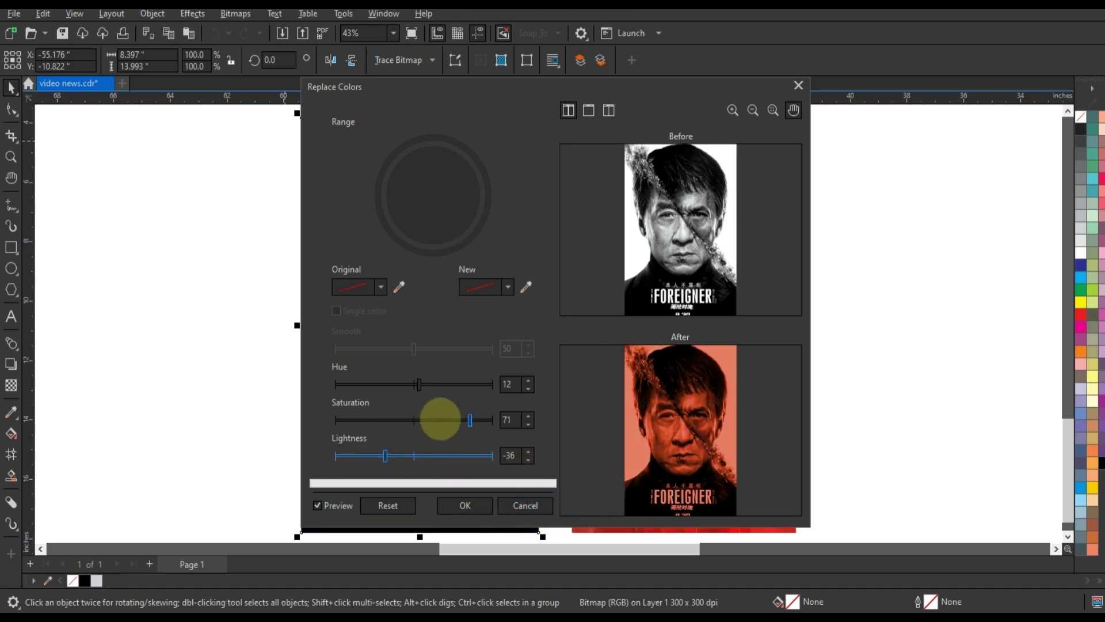
Set hue to 2, saturation to 67 and lightness to -22, and apply the red recolor to the Foreigner poster
mouse_move(419, 384)
mouse_down()
mouse_move(409, 385)
mouse_move(423, 387)
mouse_up()
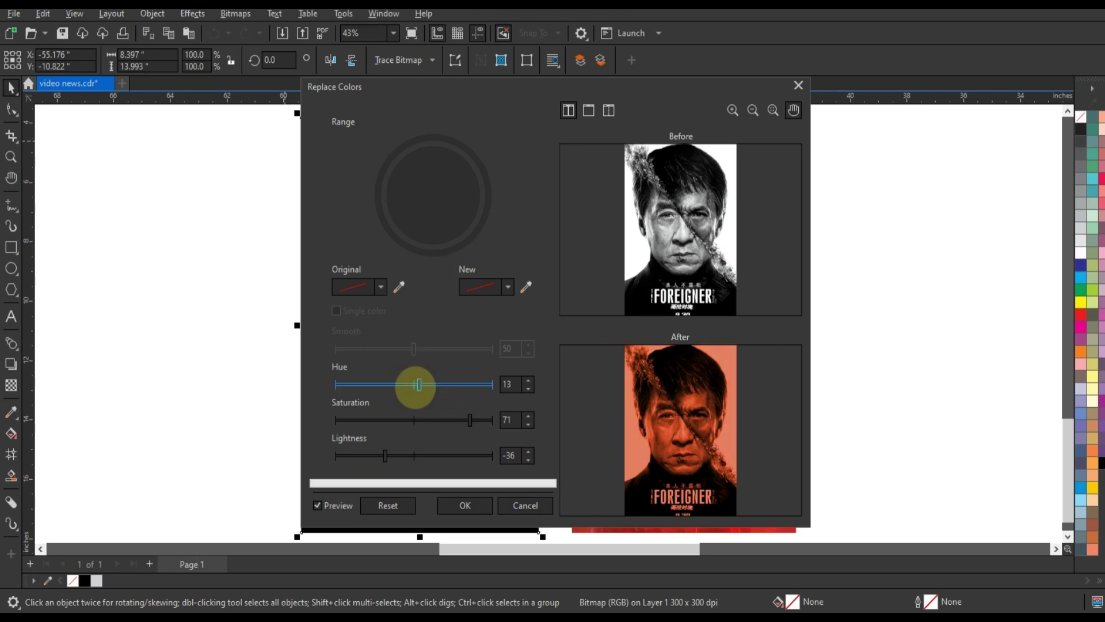
drag(469, 419, 466, 420)
drag(395, 455, 403, 455)
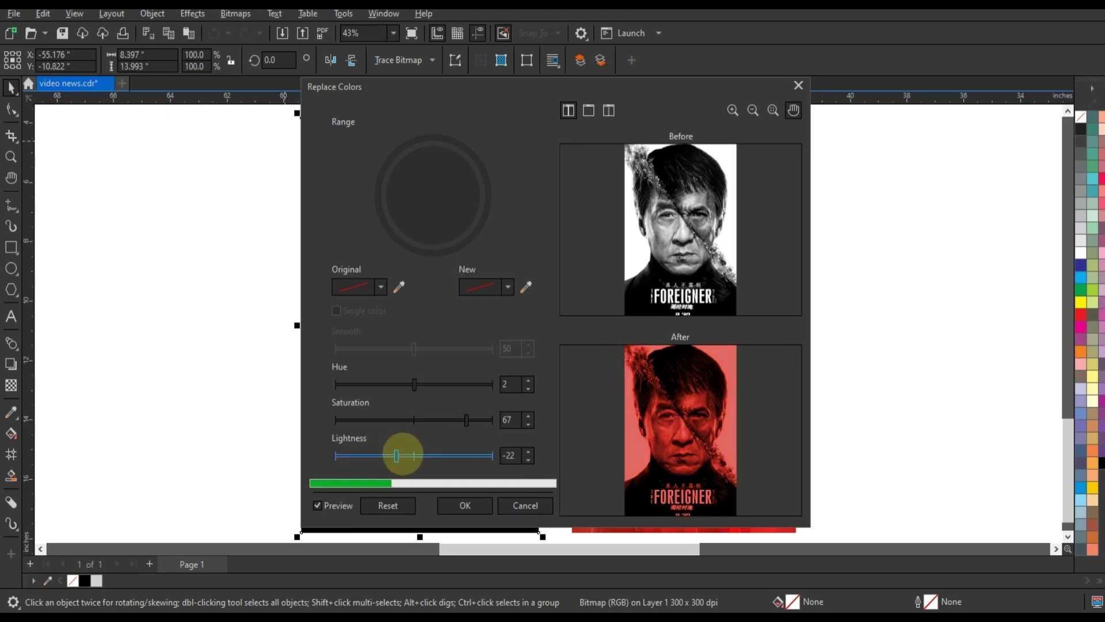
click(465, 504)
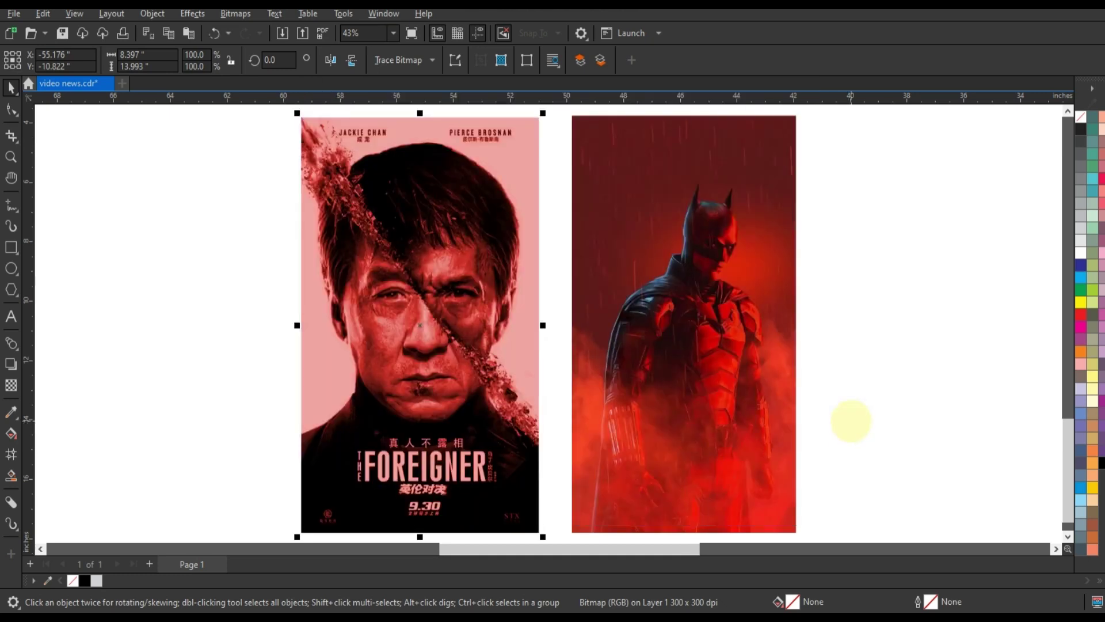
Open Replace Colors for the black-and-white Foreigner poster beside the Oppenheimer poster
scroll(851, 421, down, 6)
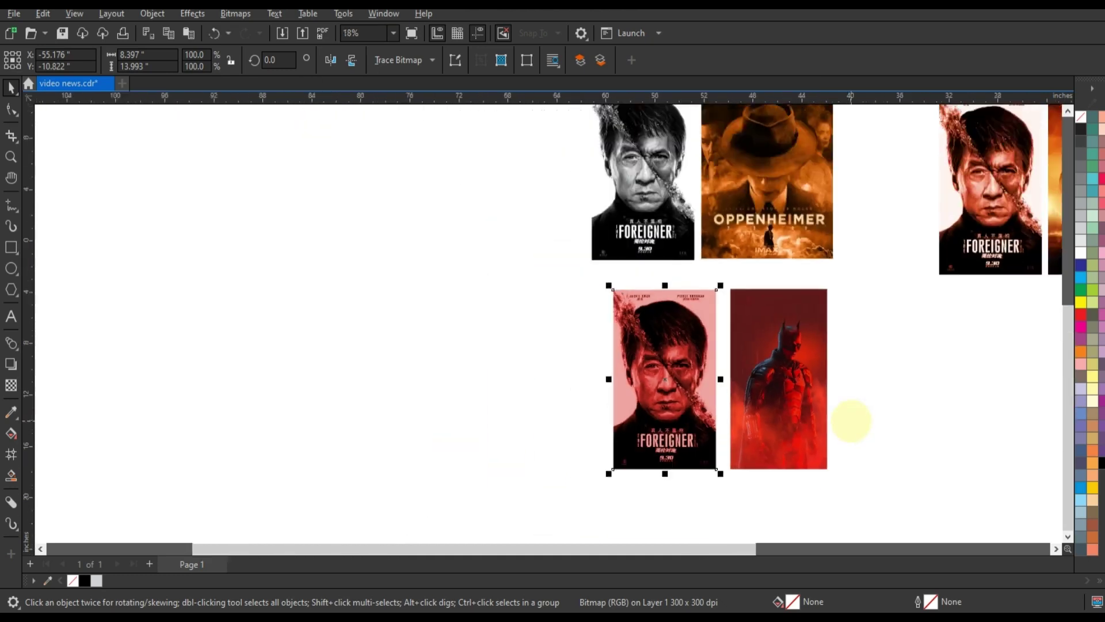
scroll(852, 420, down, 1)
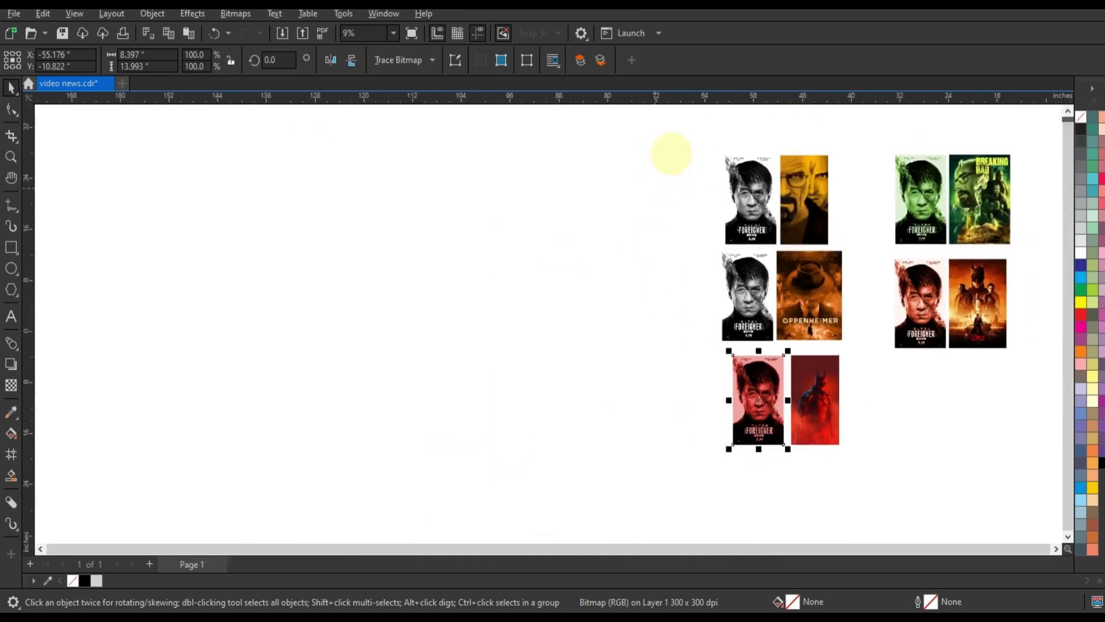
drag(671, 154, 863, 377)
key(shift+F2)
key(Escape)
click(493, 407)
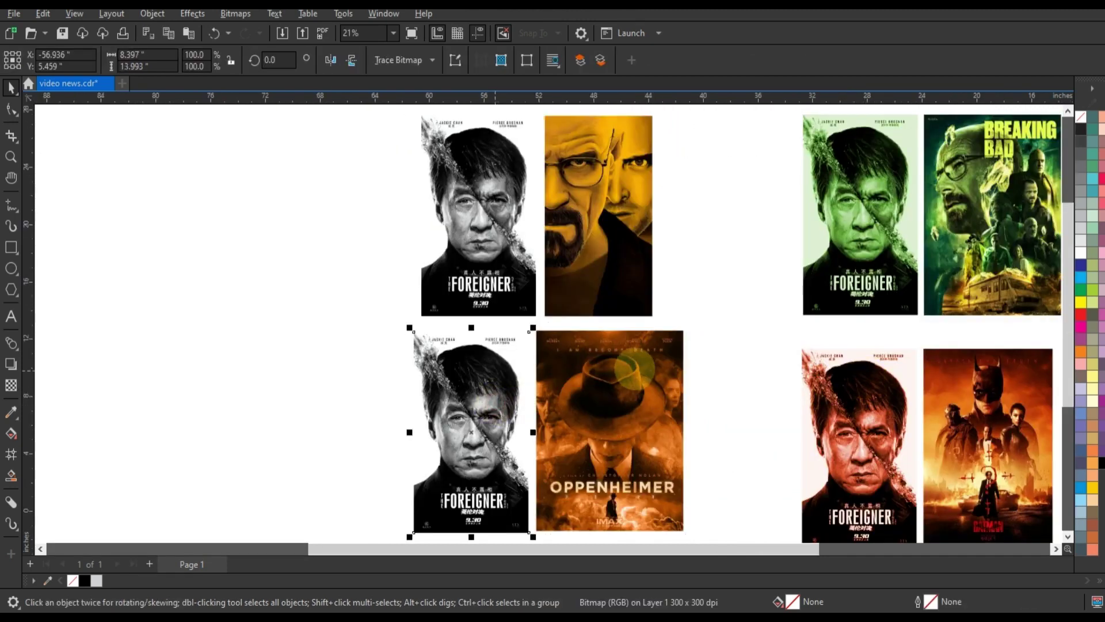
key(F2)
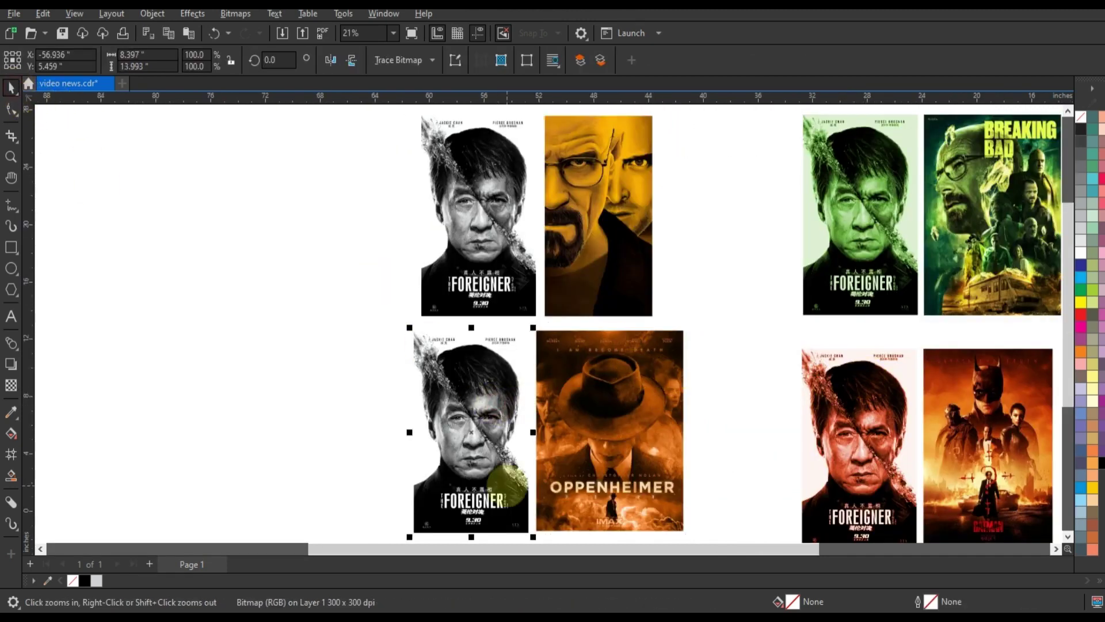
click(514, 493)
key(shift+F2)
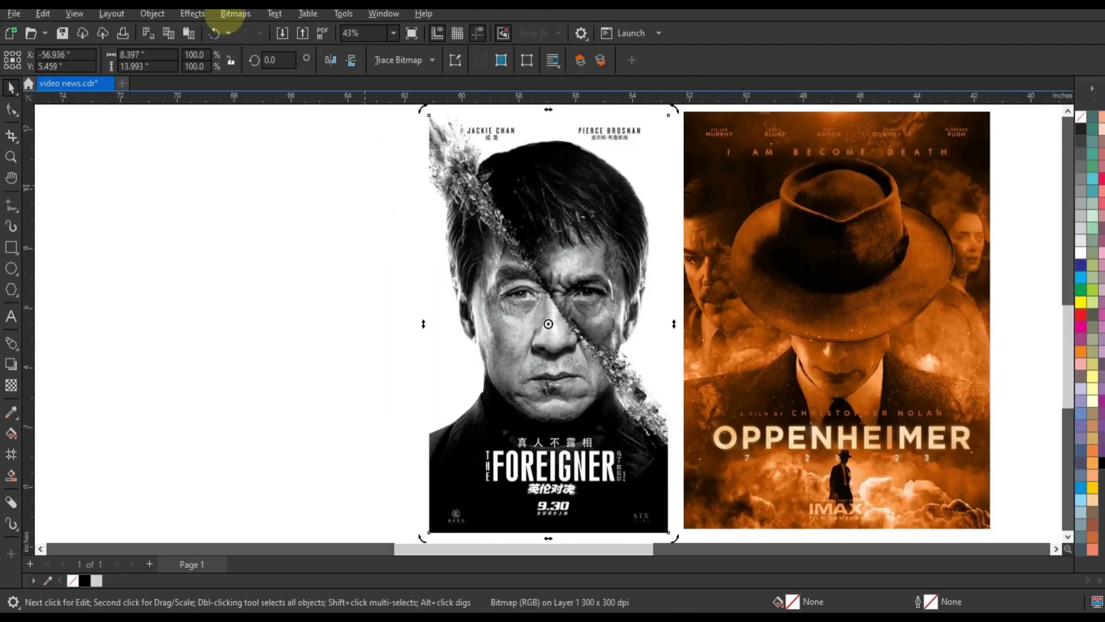
click(194, 13)
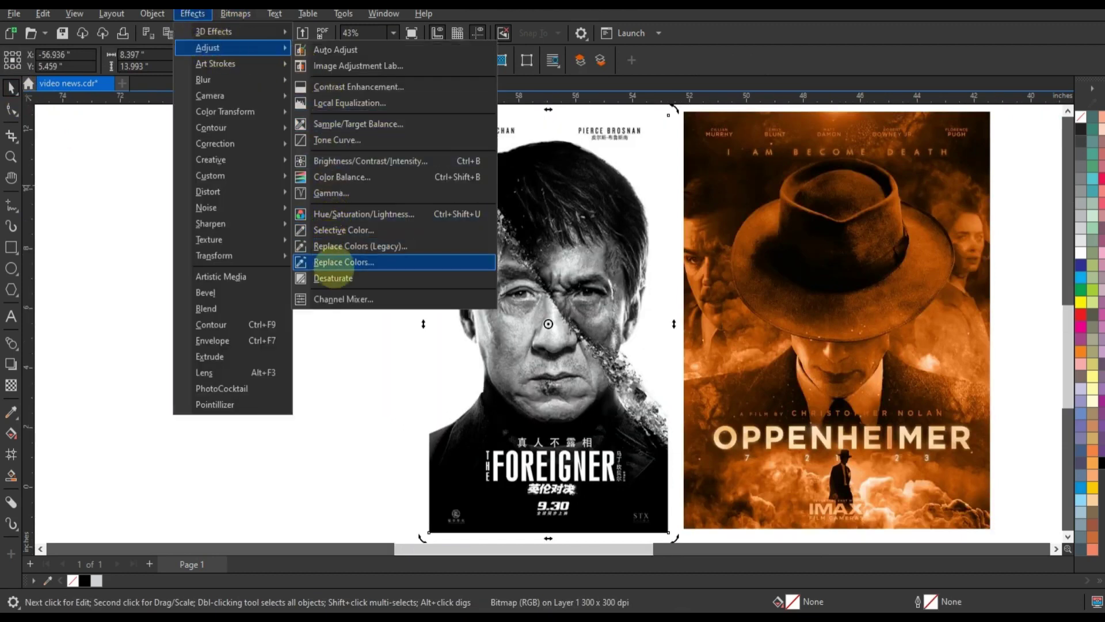
click(548, 324)
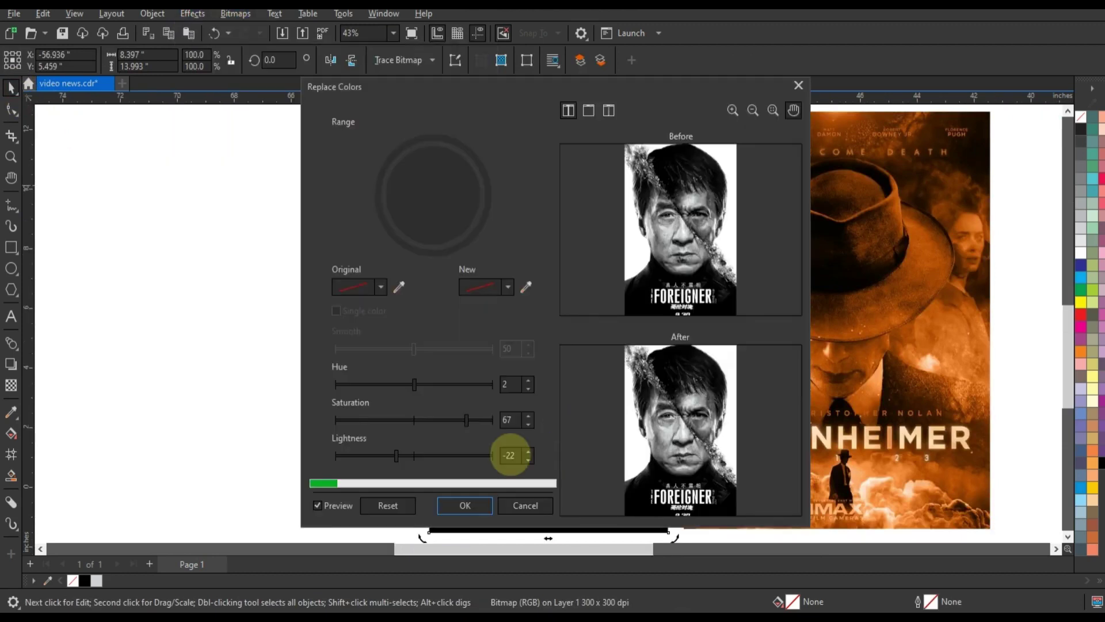
Set hue to 26 and saturation to 83, apply the recolor to the poster beside Oppenheimer, and deselect it
click(454, 419)
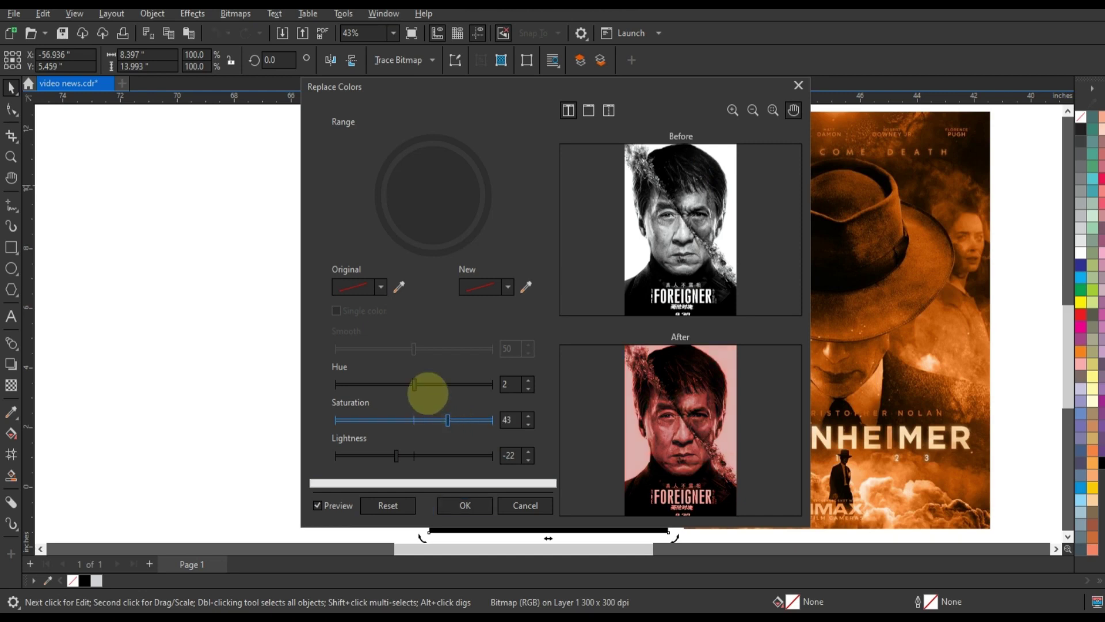
click(425, 384)
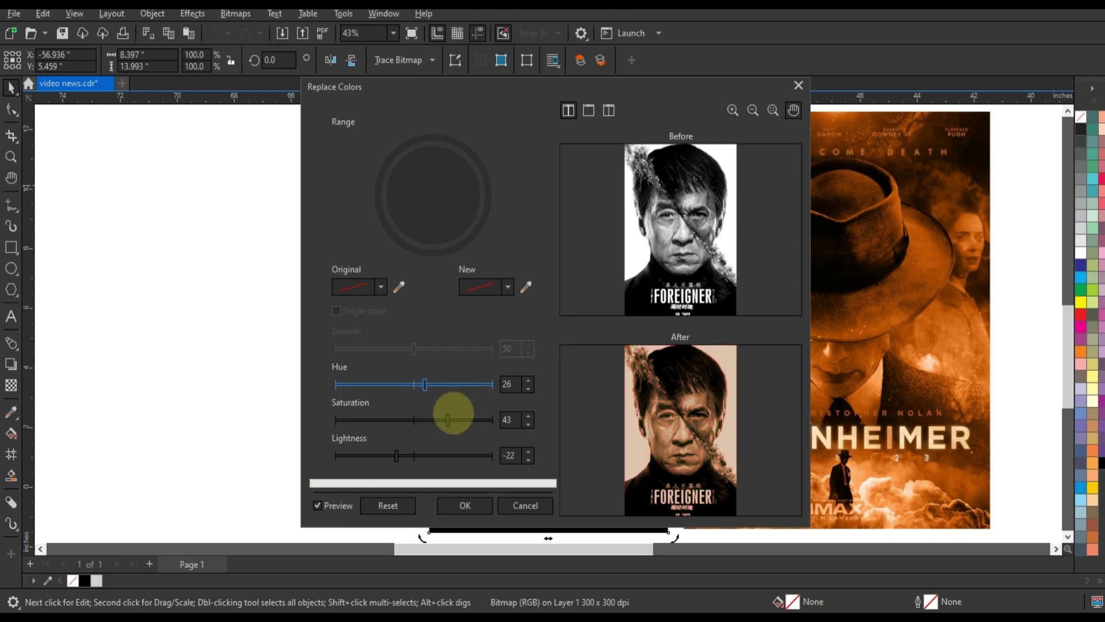
click(454, 420)
click(471, 419)
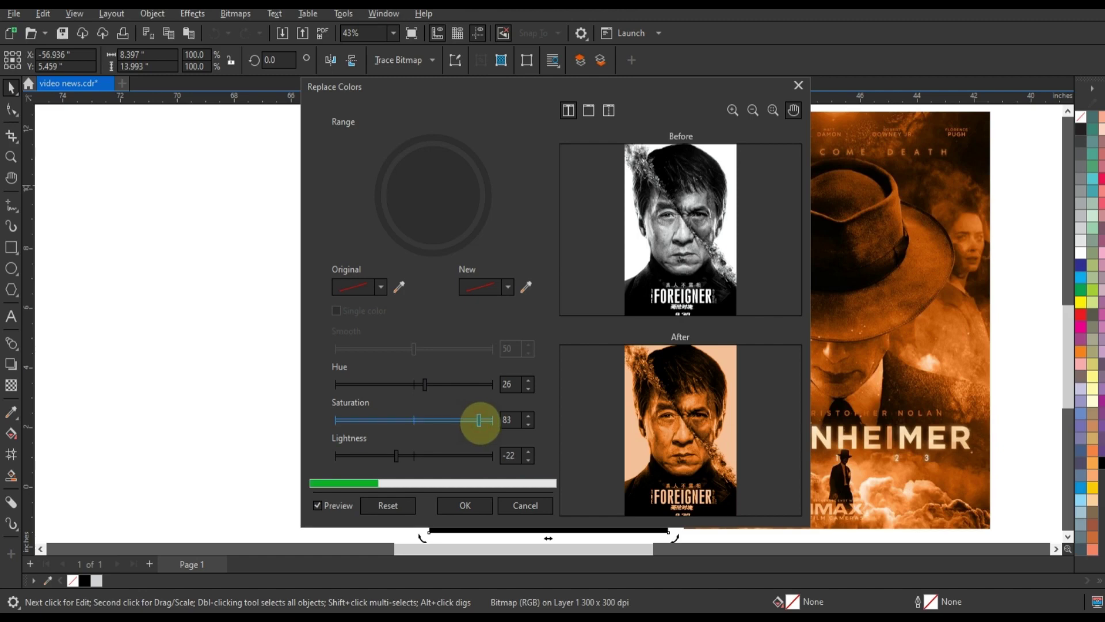
click(487, 506)
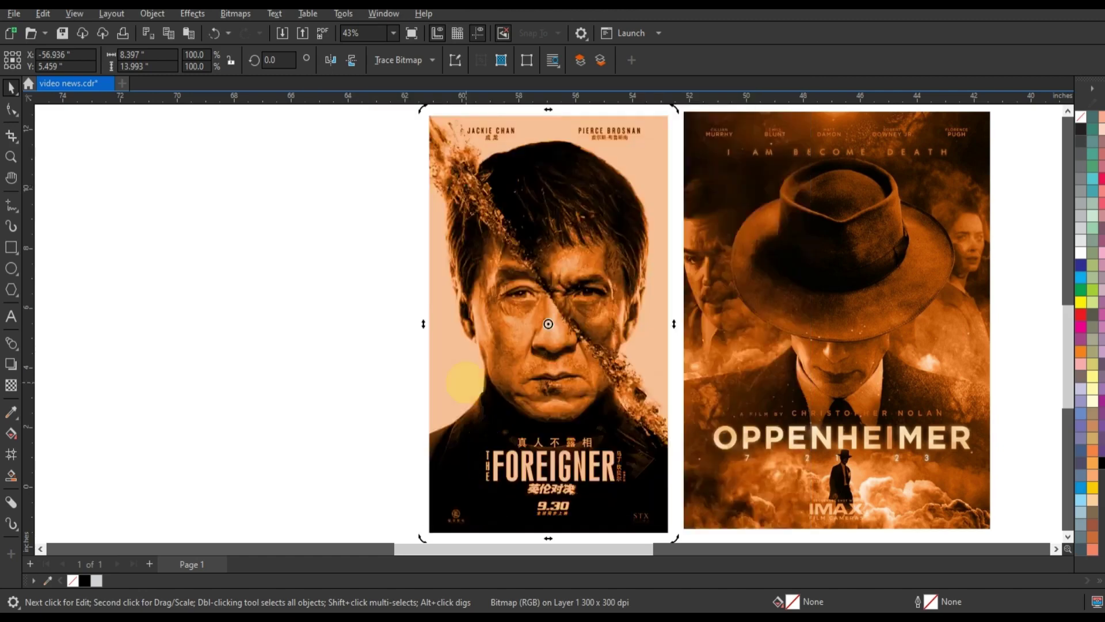
scroll(465, 381, down, 5)
click(395, 333)
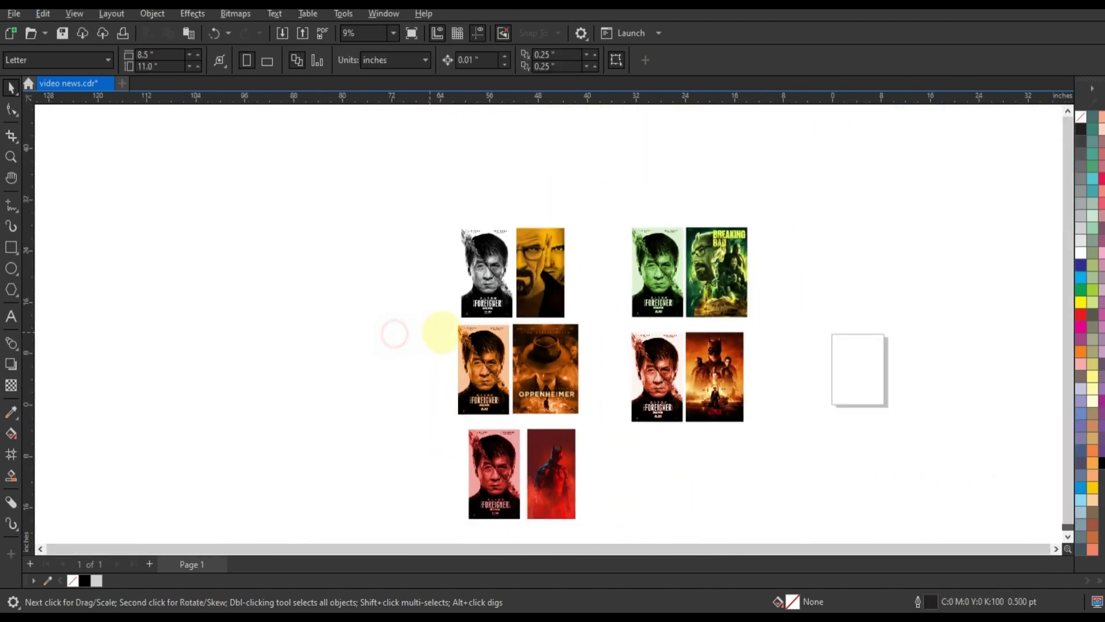
Move the Oppenheimer pair and the orange Batman pair into one row to the left of the red Batman pair
drag(440, 332, 592, 426)
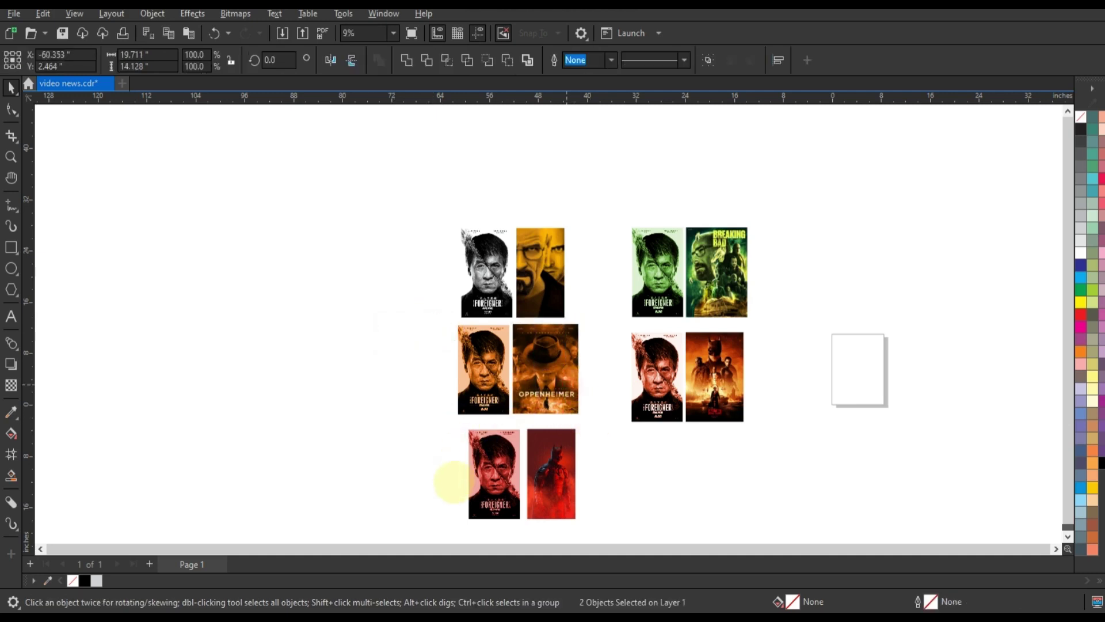
drag(453, 482, 445, 485)
drag(609, 437, 751, 323)
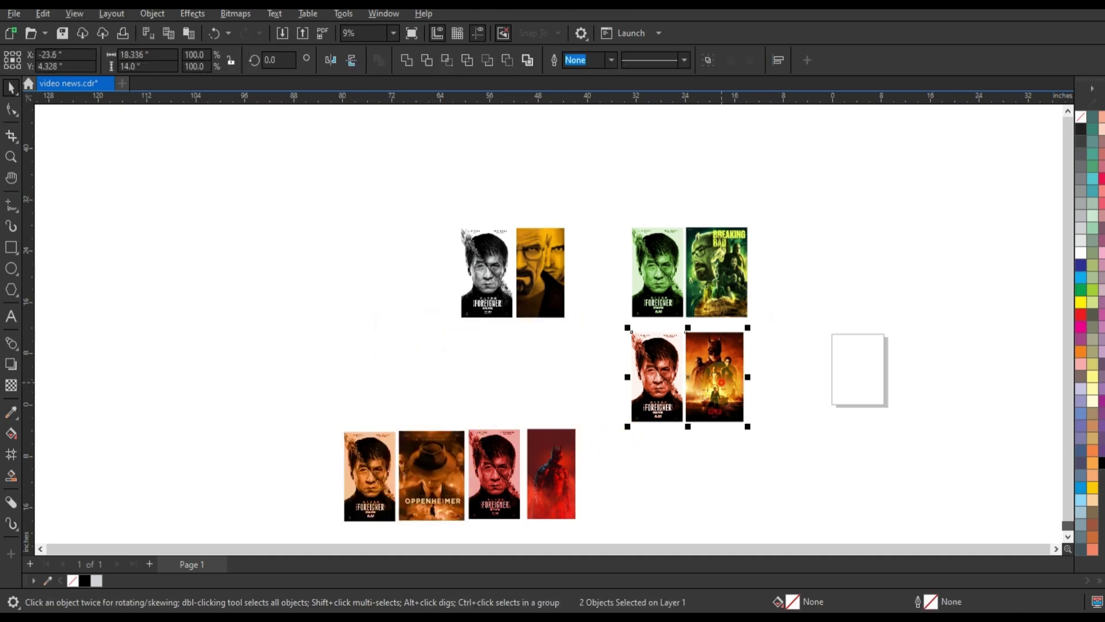
drag(721, 381, 316, 485)
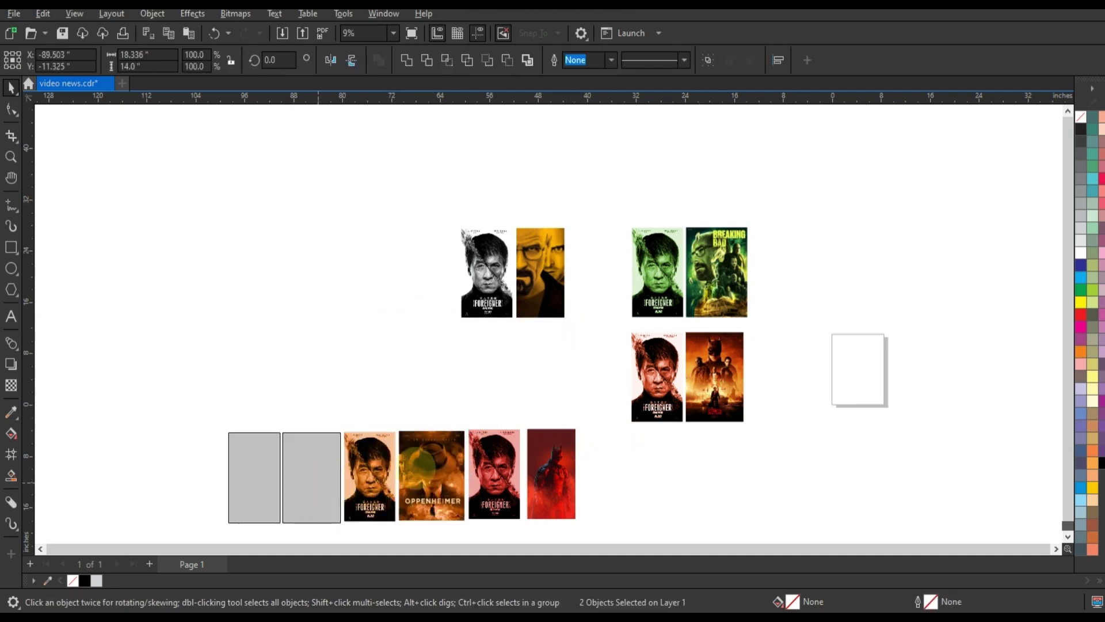
drag(419, 461, 419, 461)
Move the green Foreigner and Breaking Bad pair to the left end of the row, and frame all four recolored pairs
drag(779, 215, 612, 336)
scroll(755, 279, down, 1)
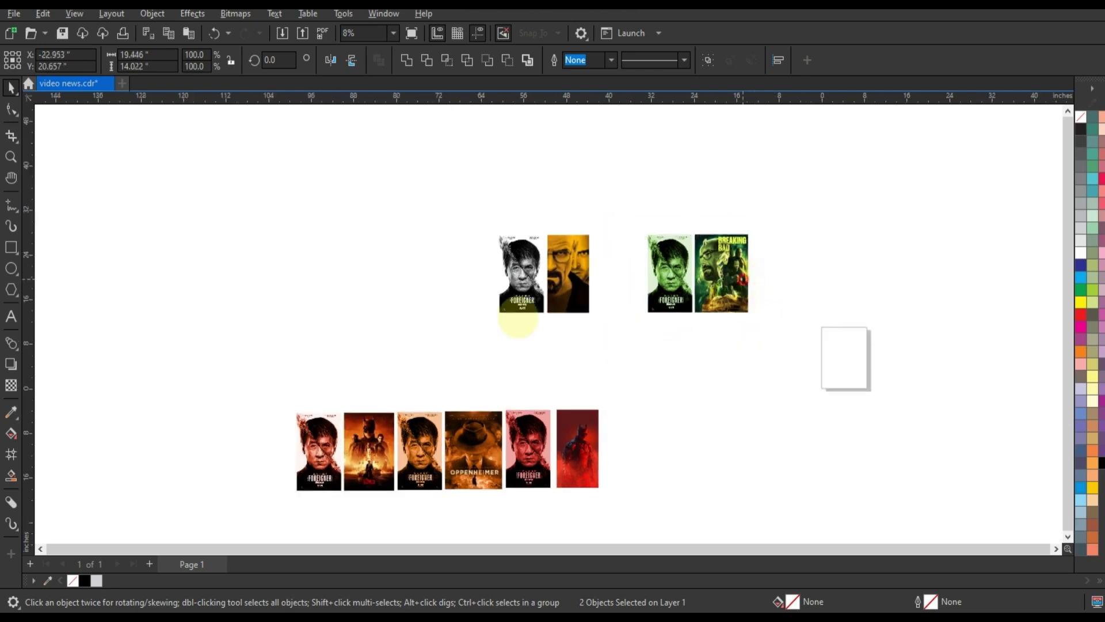
drag(517, 320, 282, 457)
drag(157, 388, 647, 515)
key(shift+F2)
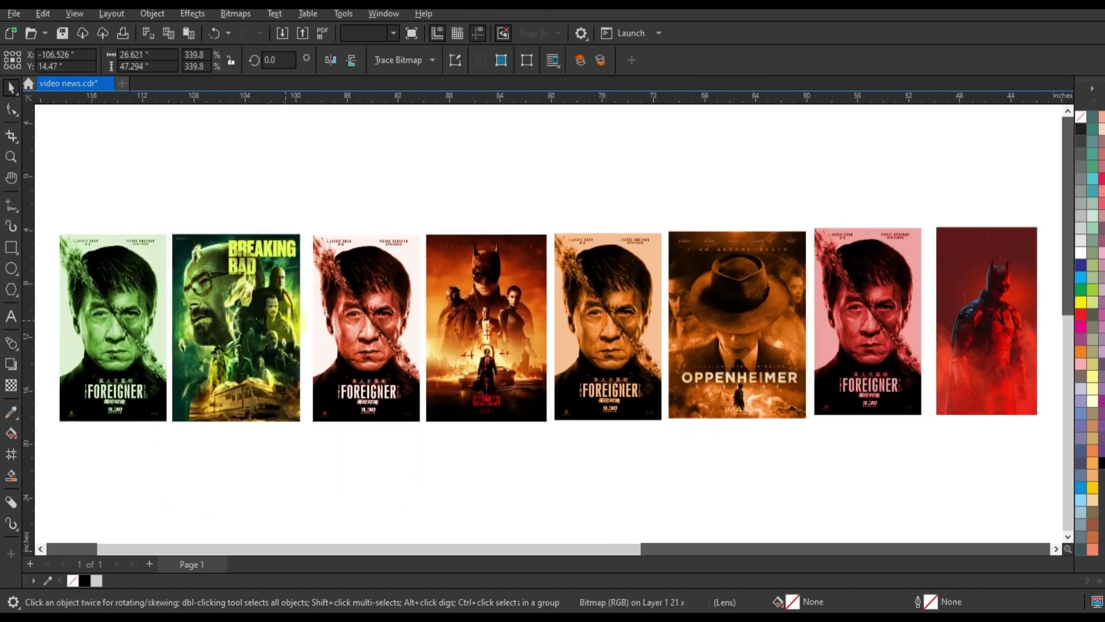